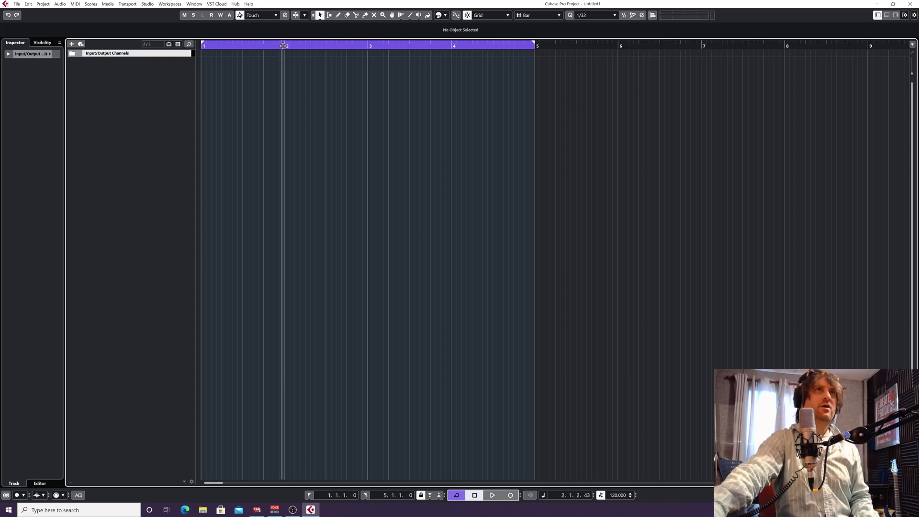
Add a HALion Sonic SE instrument track by dragging it from the Media instruments list
left_click(203, 44)
mouse_move(203, 43)
left_mouse_down()
mouse_move(306, 62)
mouse_move(204, 47)
left_mouse_up()
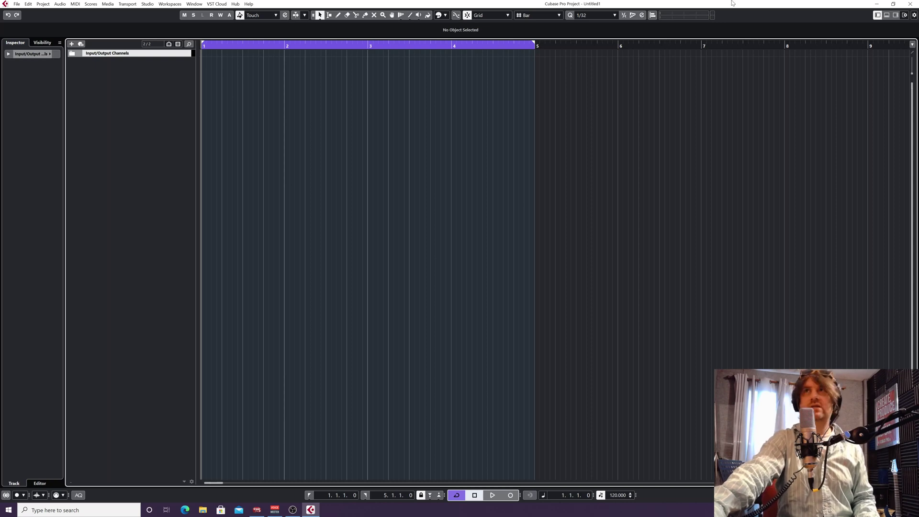
left_click(896, 15)
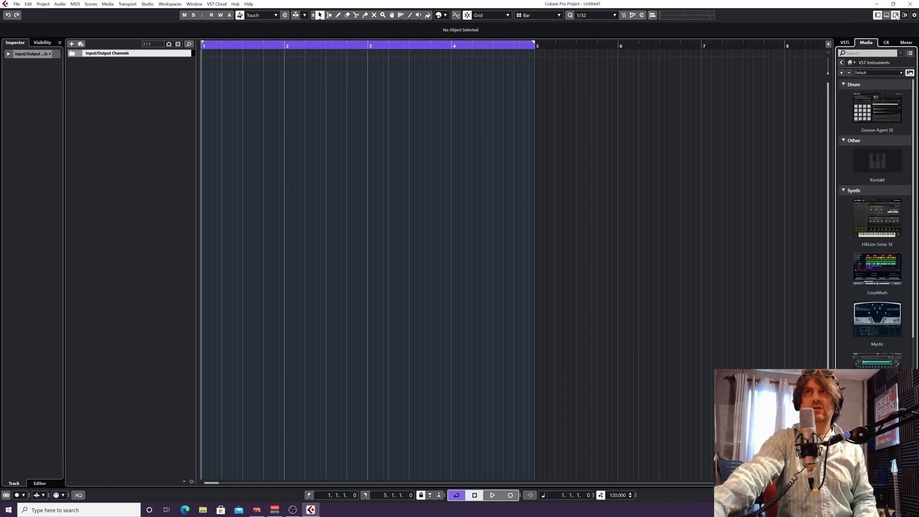
right_click(118, 112)
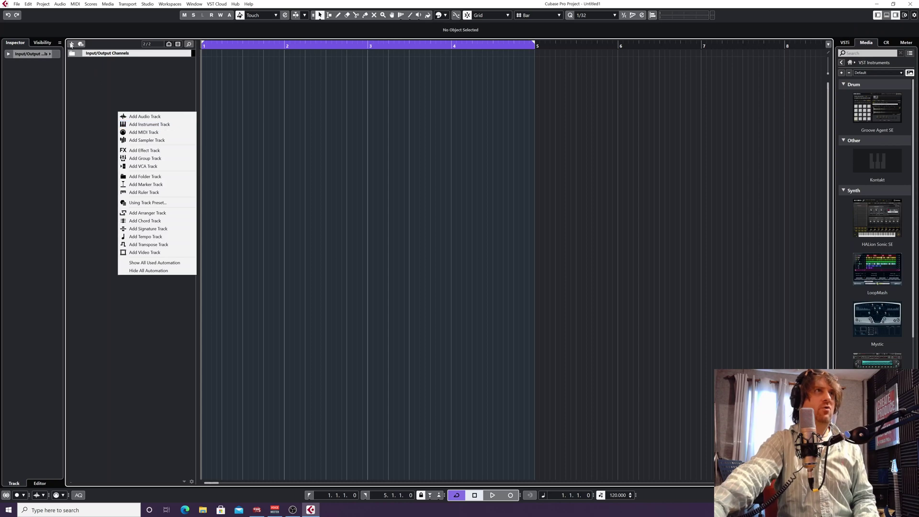
left_click(883, 221)
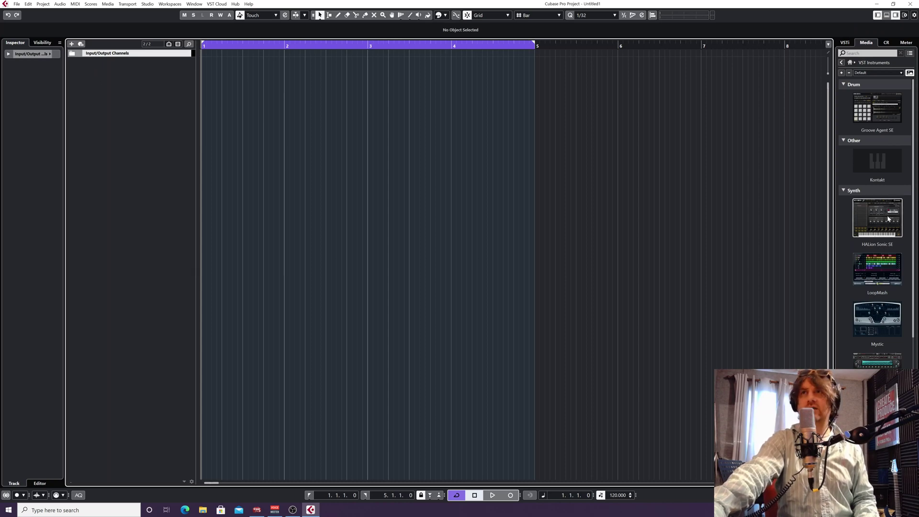
mouse_move(884, 221)
left_mouse_down()
mouse_move(431, 111)
mouse_move(352, 101)
left_mouse_up()
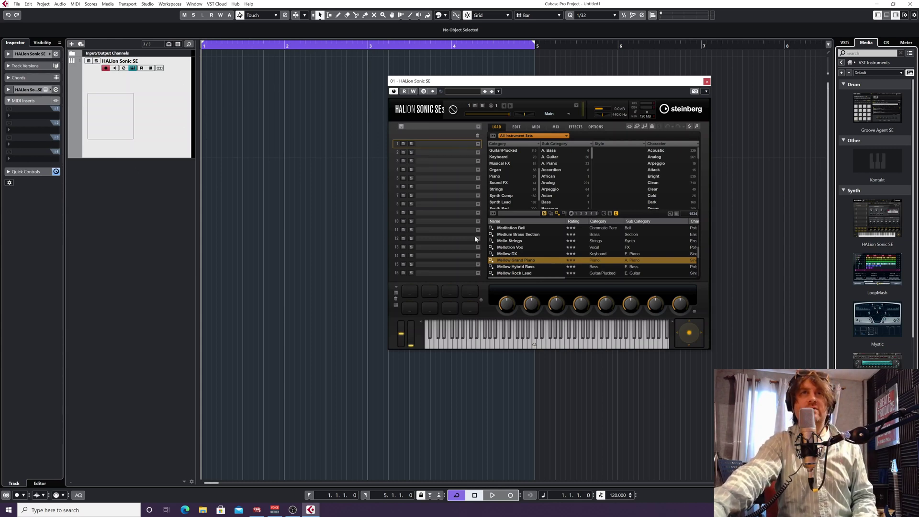
Load the Piano > Mellow Grand Piano preset, test a few notes, and close the instrument window
left_click(504, 177)
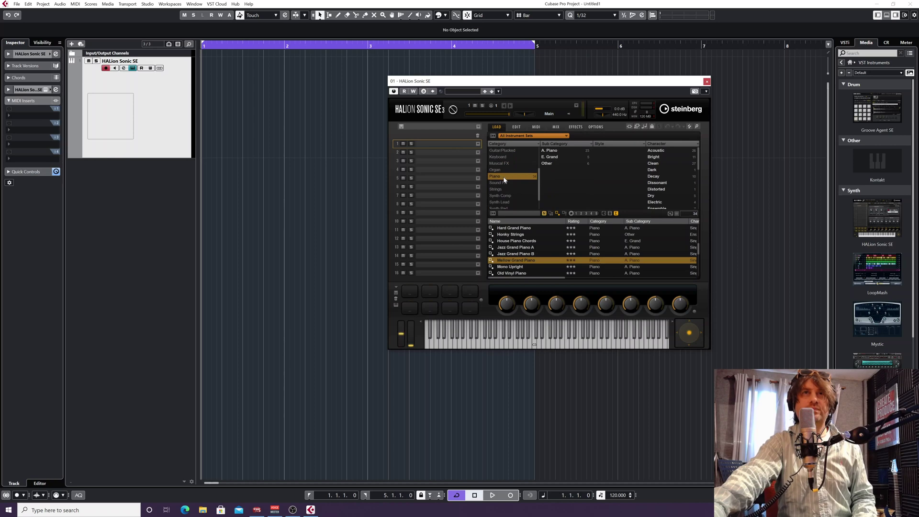
double_click(511, 263)
left_click(517, 329)
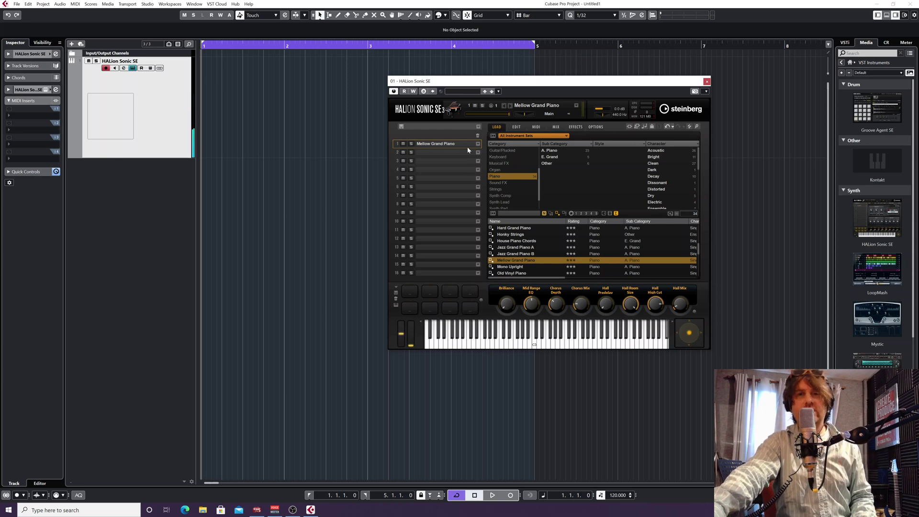
left_click(531, 334)
left_click(706, 82)
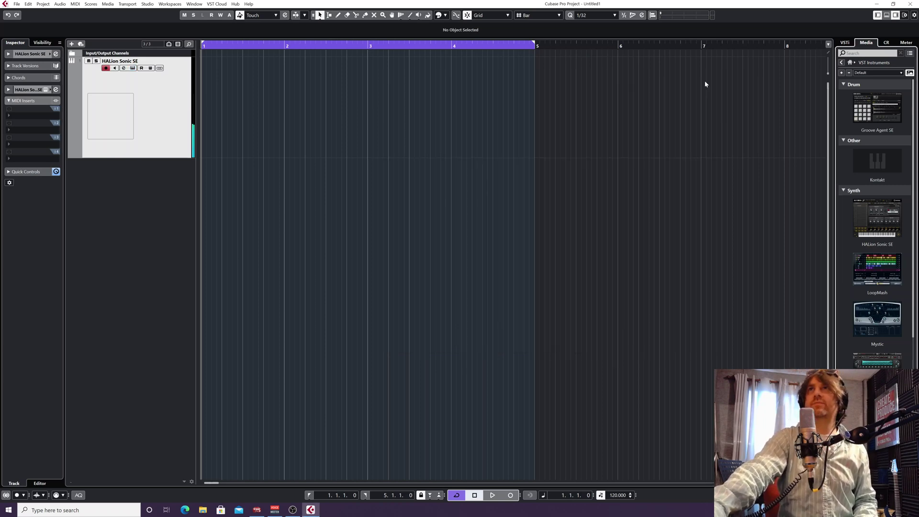
Hide the Right Zone and show the Lower Zone, checking Editor and MixConsole before returning to Chord Pads
left_click(896, 16)
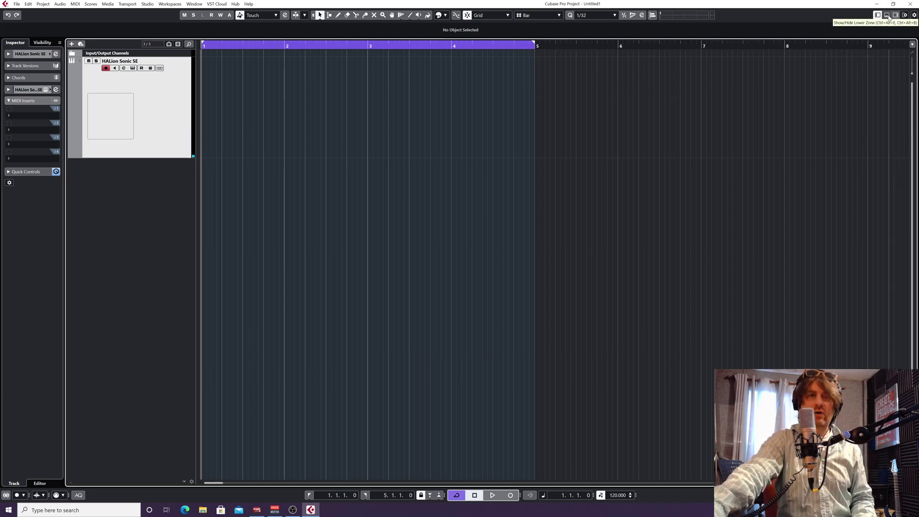
left_click(887, 16)
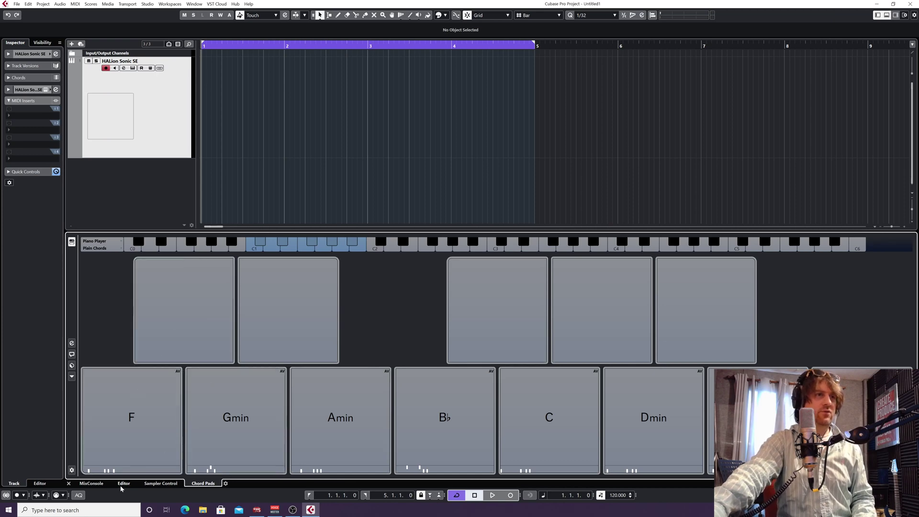
left_click(124, 483)
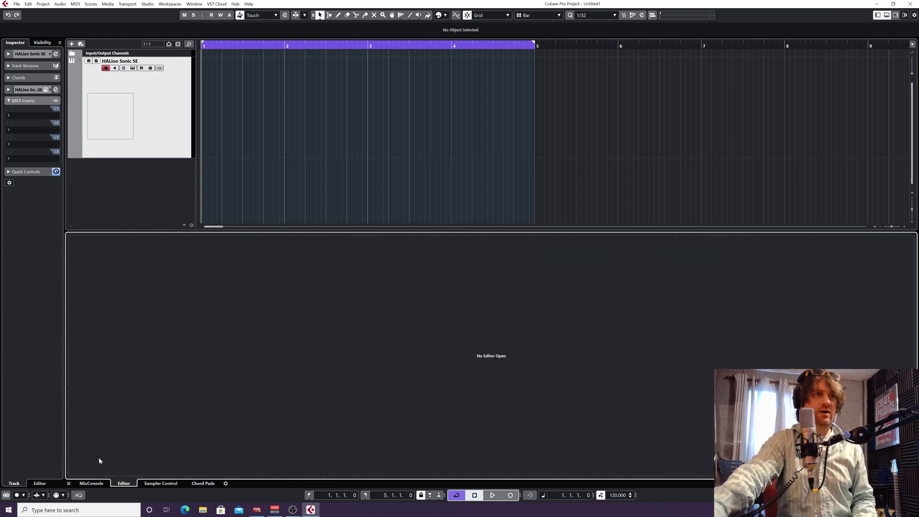
left_click(84, 485)
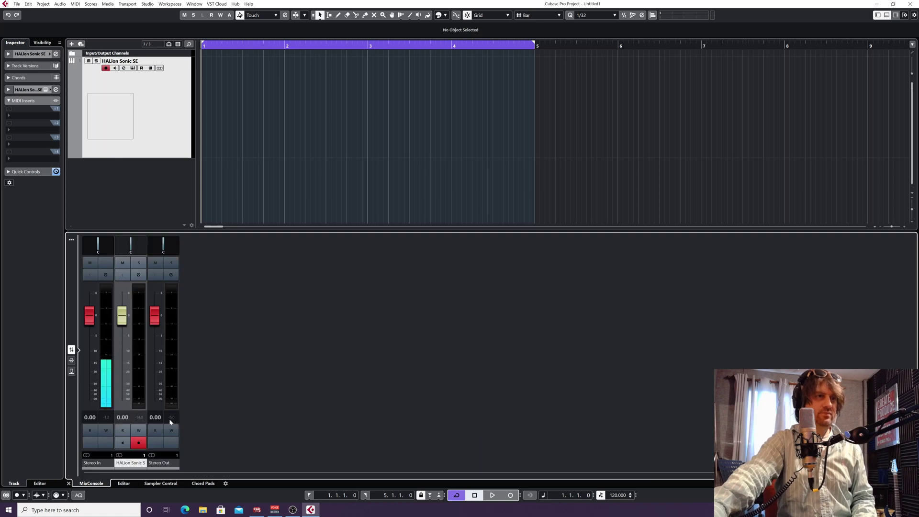
left_click(203, 483)
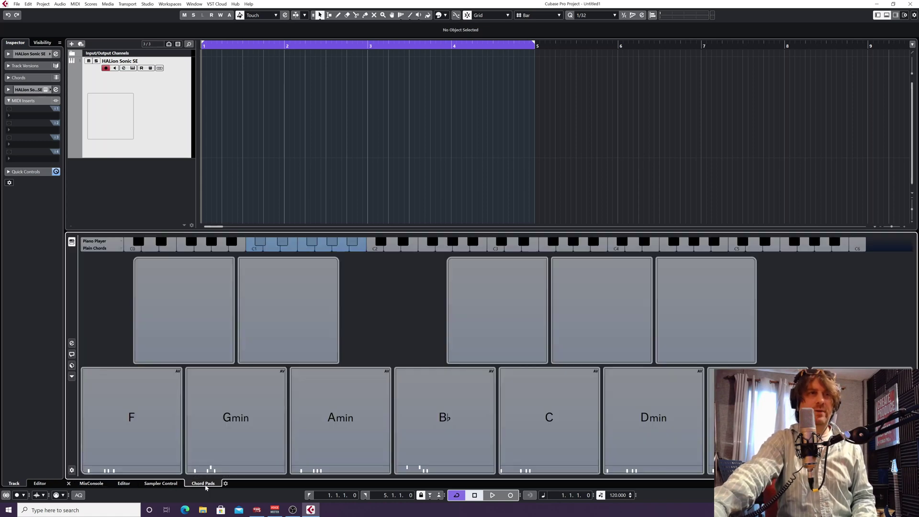
Audition the F, Gmin, Amin and B♭ chord pads twice through
left_click(131, 417)
left_click(201, 416)
left_click(326, 416)
left_click(433, 411)
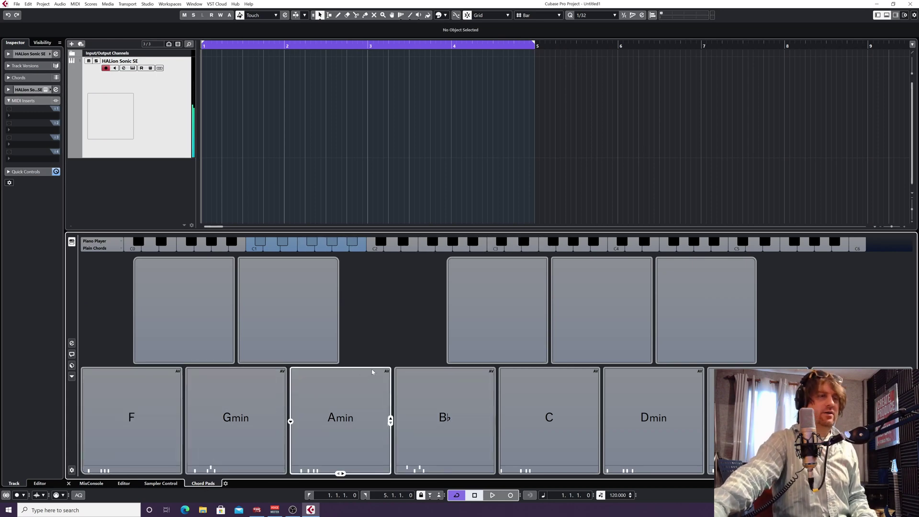
left_click(145, 409)
left_click(233, 394)
left_click(327, 397)
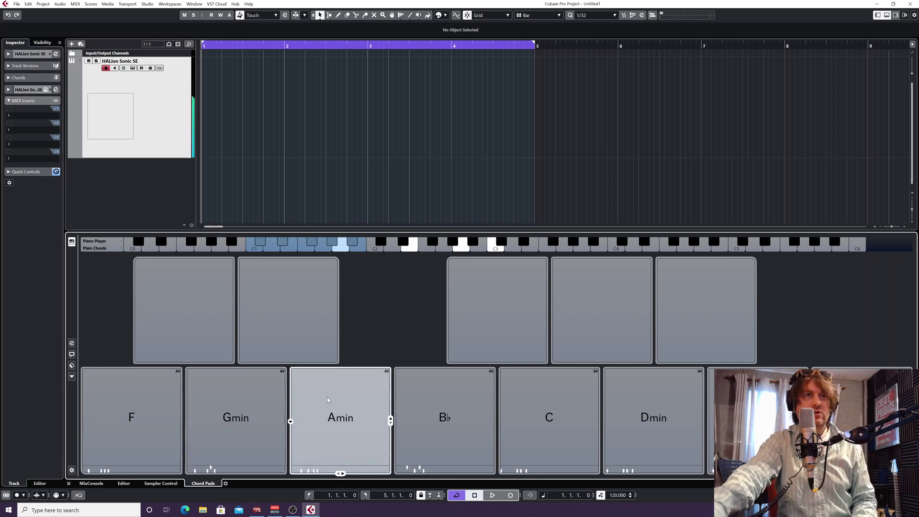
left_click(448, 390)
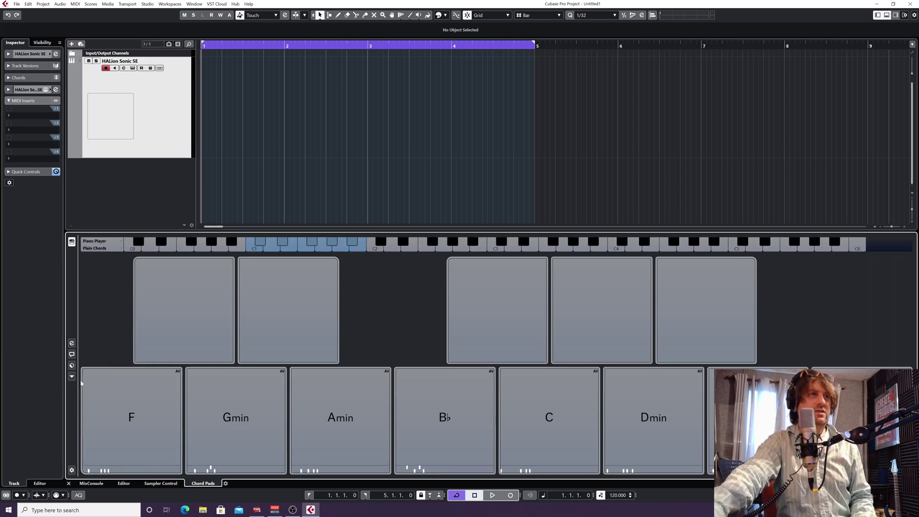
Load the Major Scale Key D chord pad preset
left_click(72, 365)
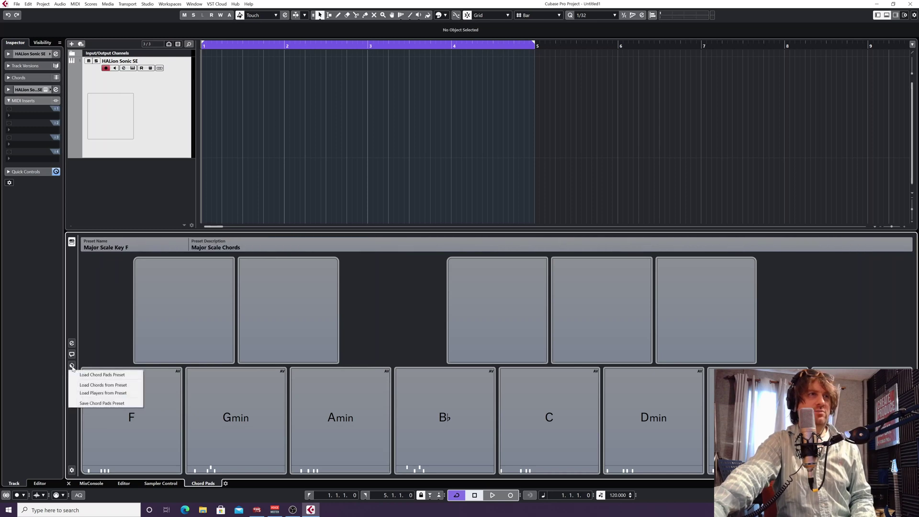
left_click(91, 374)
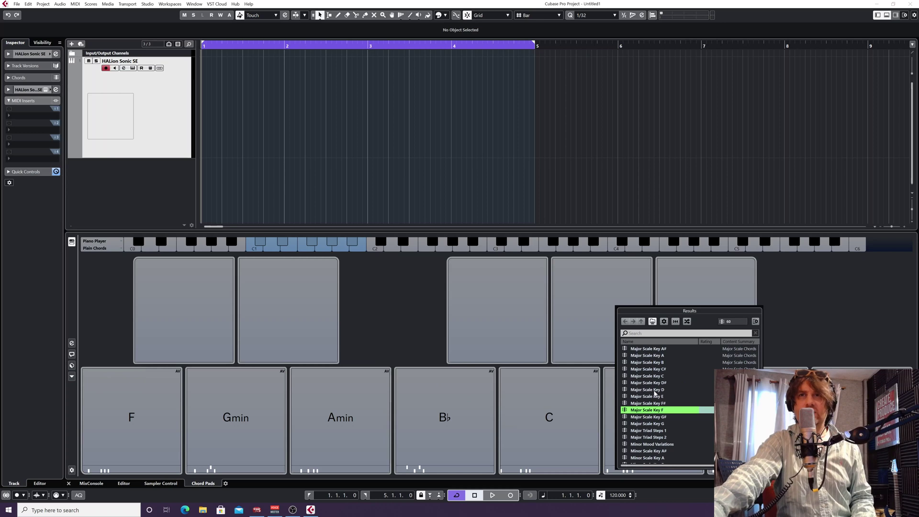
left_click(653, 390)
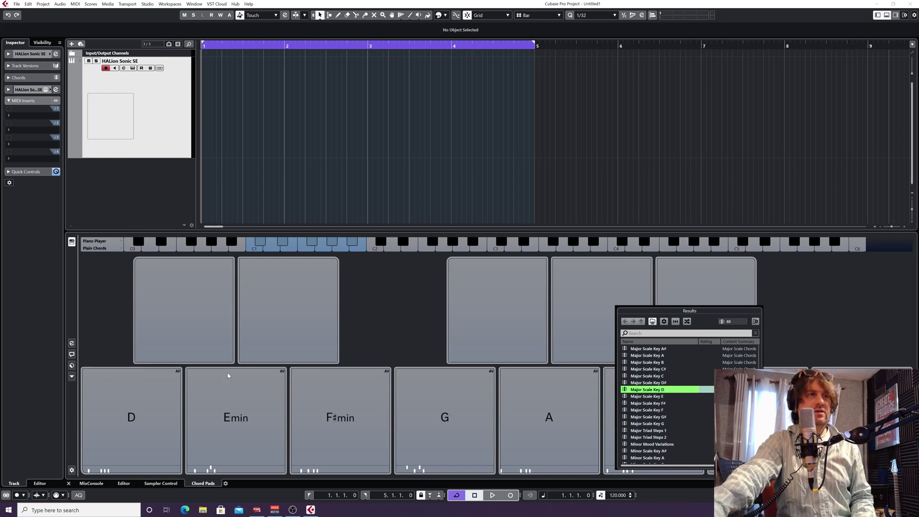
left_click(110, 422)
Audition the D, Emin, F♯min, G and Bmin chord pads
left_click(120, 421)
left_click(230, 421)
left_click(369, 417)
left_click(397, 415)
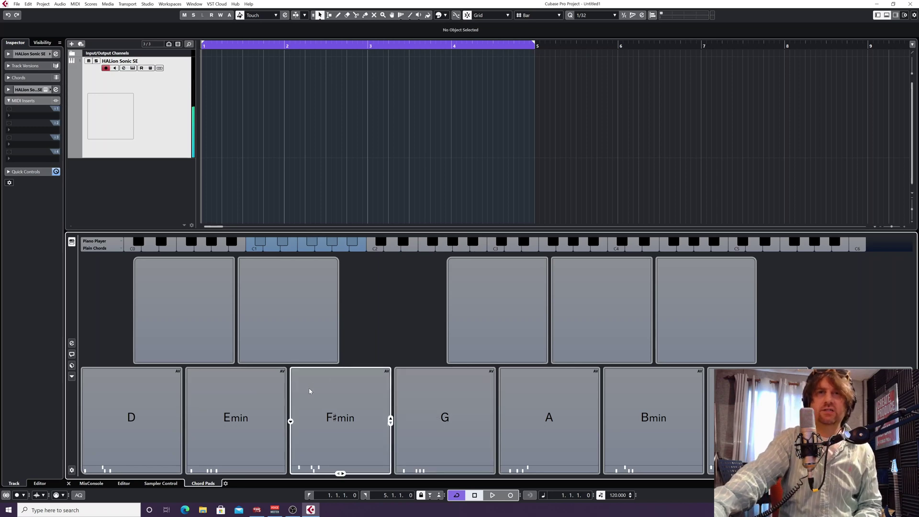
left_click(664, 448)
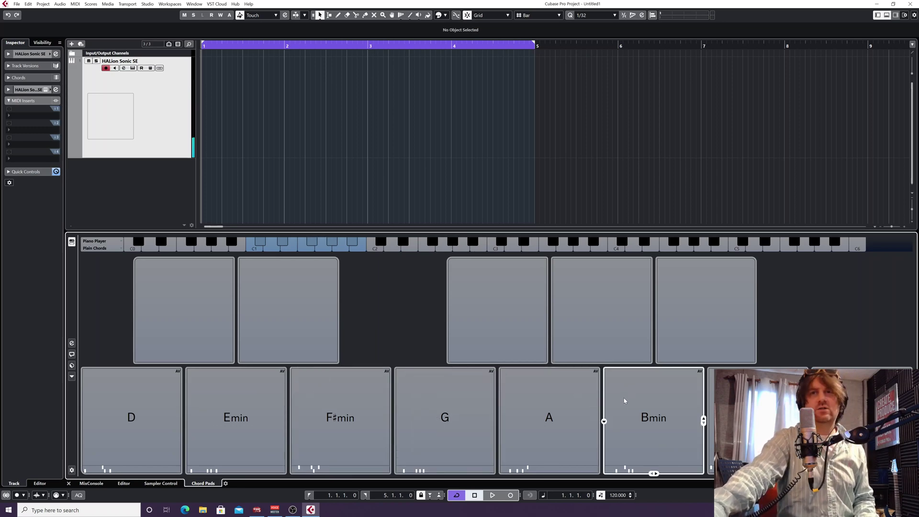
left_click(661, 442)
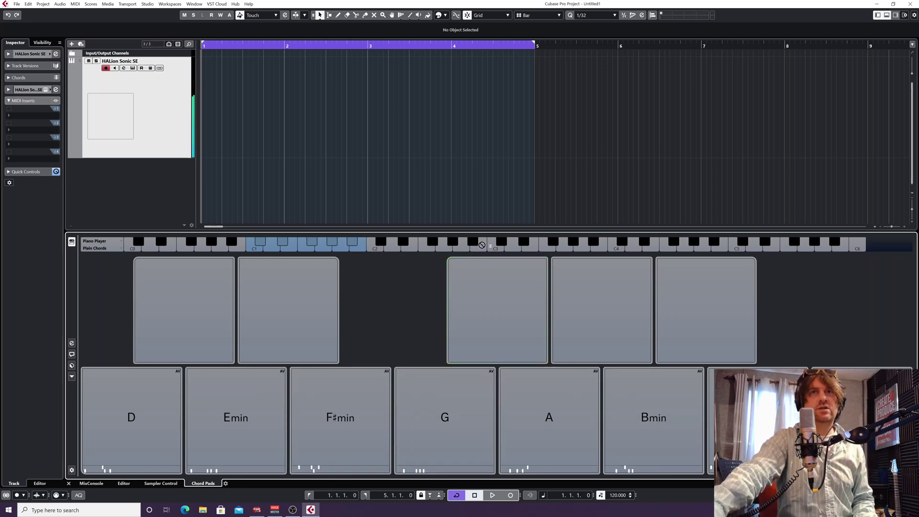
Place one-bar Bmin, G, Emin and D chord parts in bars 1–4
left_click_drag(242, 99, 225, 98)
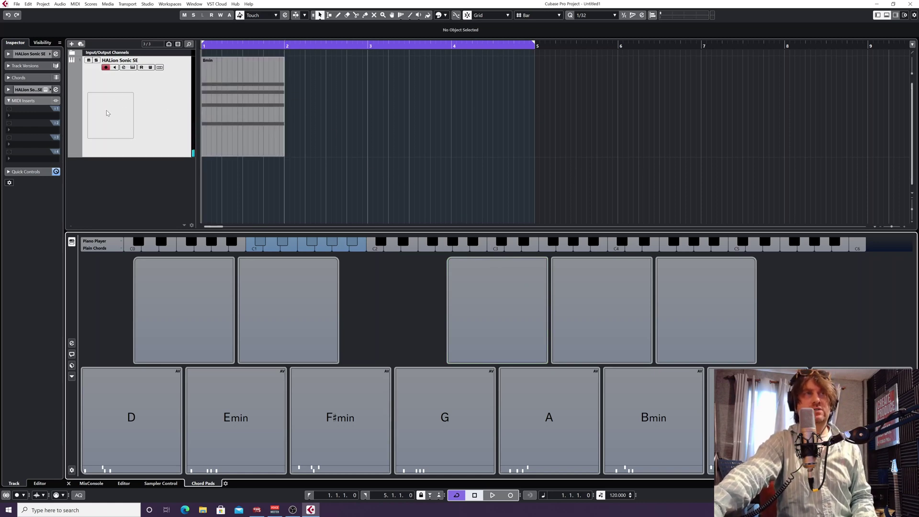
left_click_drag(440, 420, 298, 110)
left_click_drag(354, 166, 383, 137)
left_click_drag(131, 416, 462, 111)
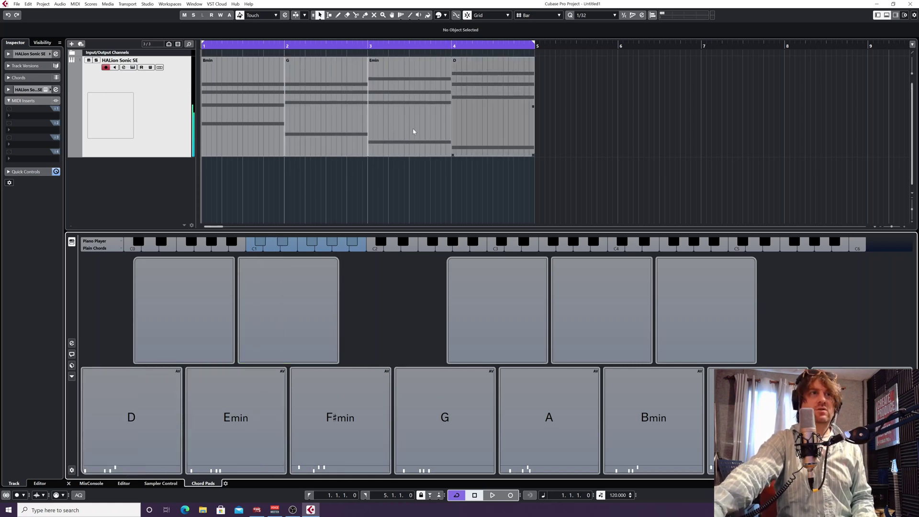
Hide the Lower Zone, play the four-chord progression, and expand the track's MIDI Inserts section
left_click(887, 15)
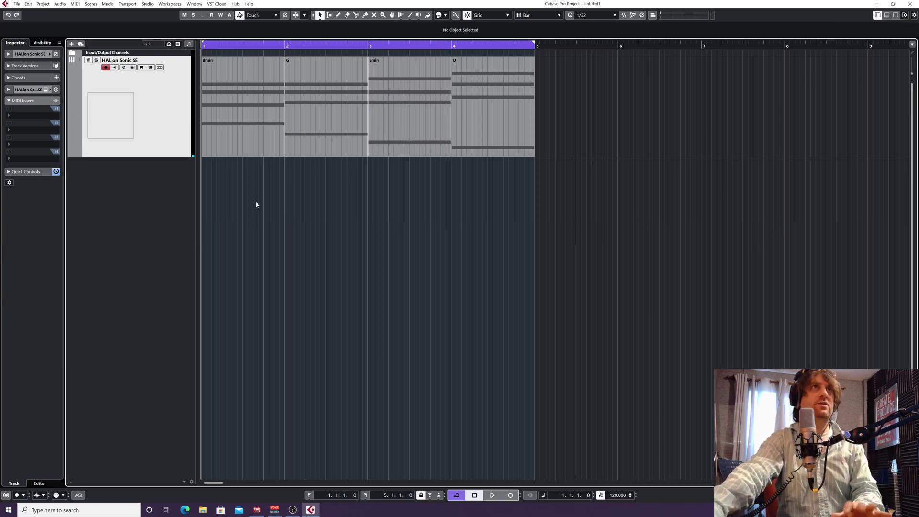
key("space")
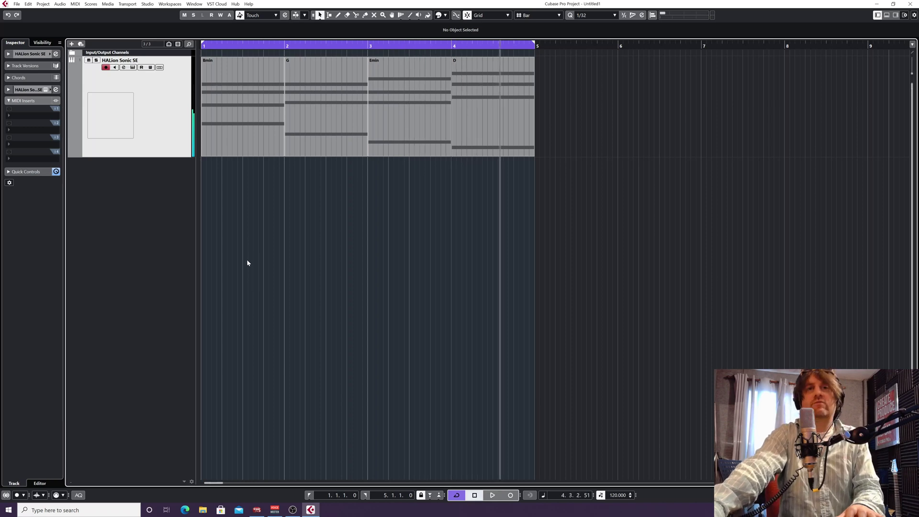
left_click(7, 101)
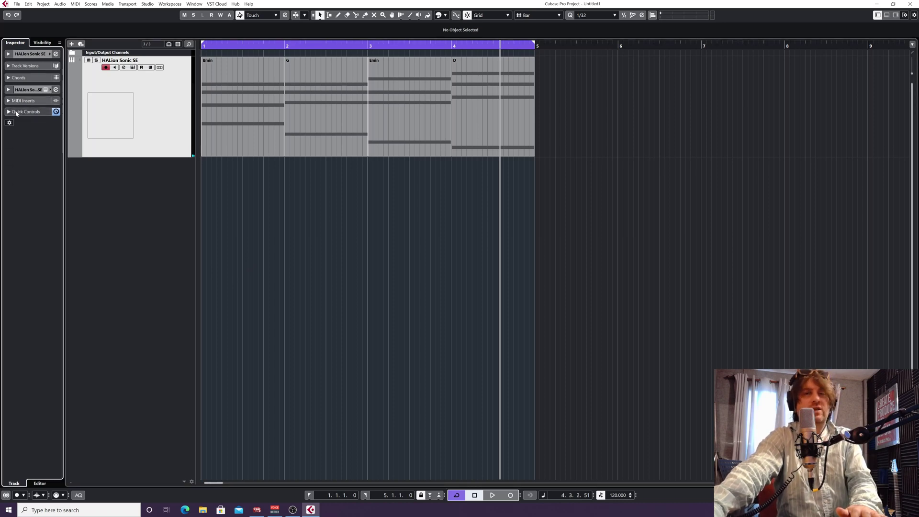
left_click(10, 101)
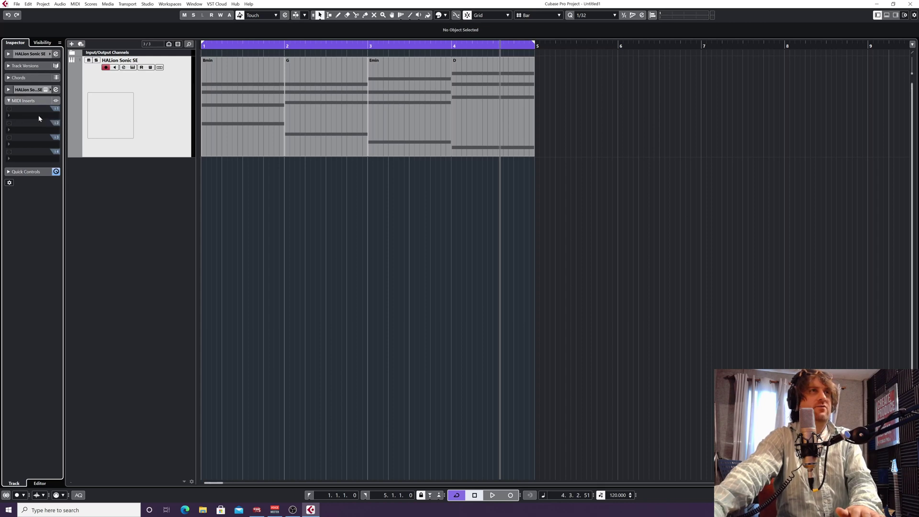
Insert Arpache SX in the first MIDI insert slot and play the chords to hear the arpeggio
left_click(31, 116)
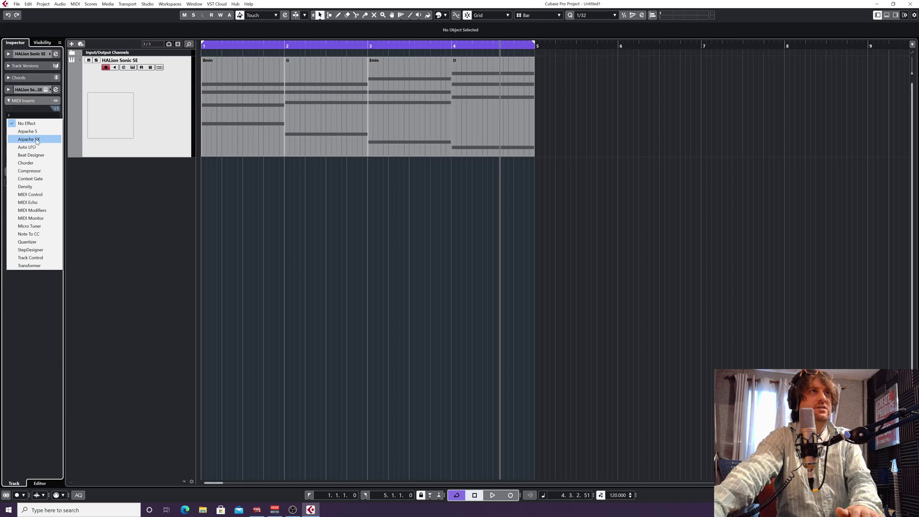
left_click(29, 139)
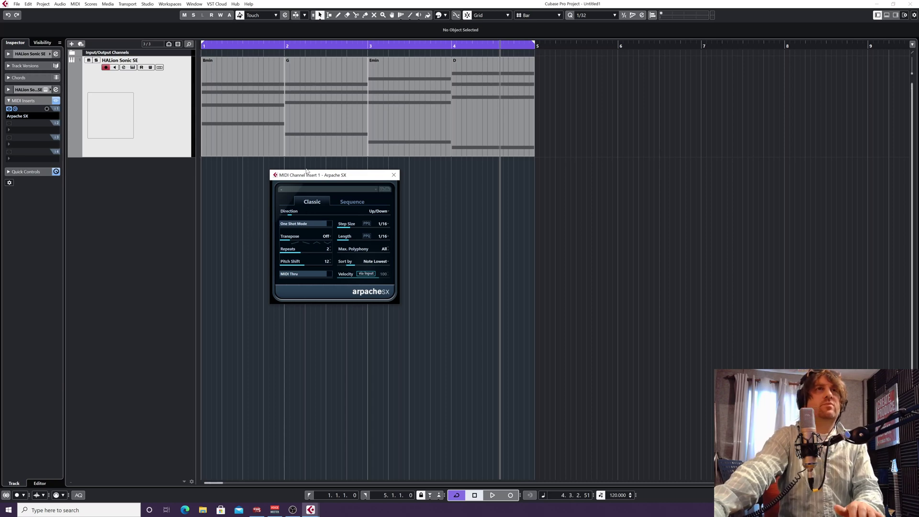
left_click_drag(307, 175, 312, 230)
key("space")
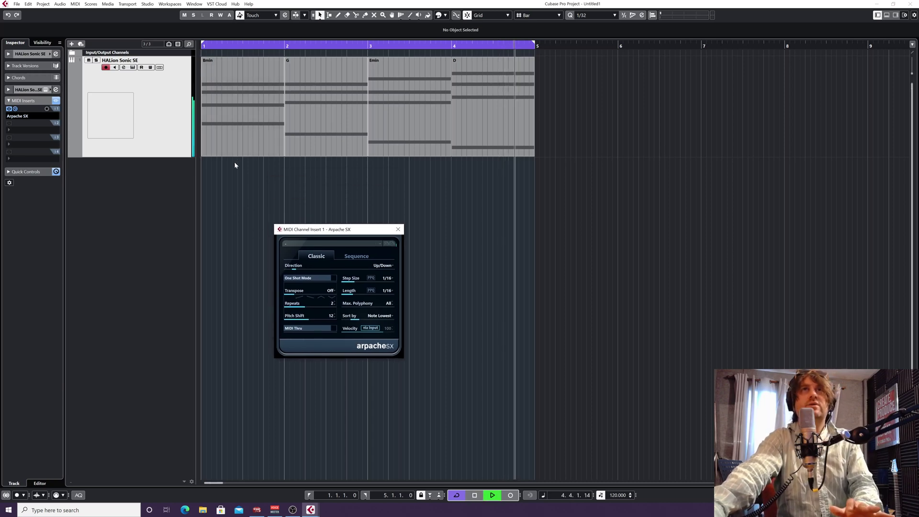
key("space")
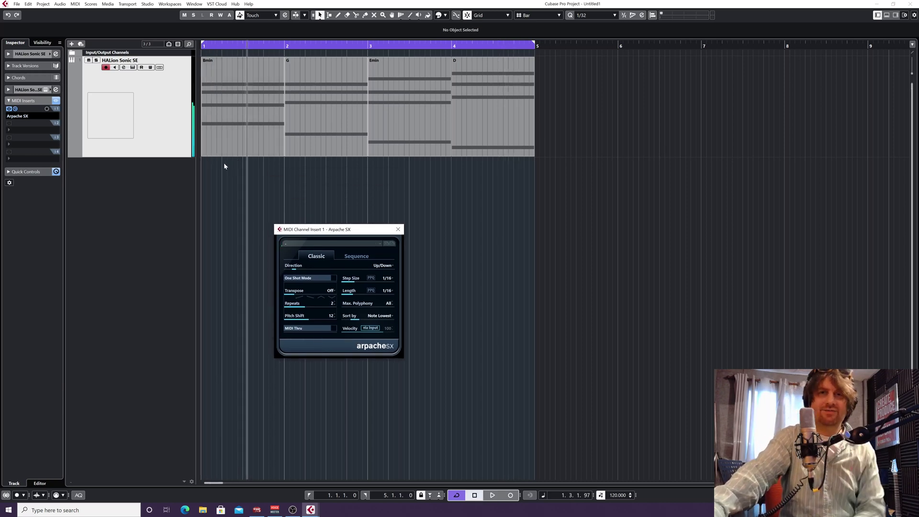
key("space")
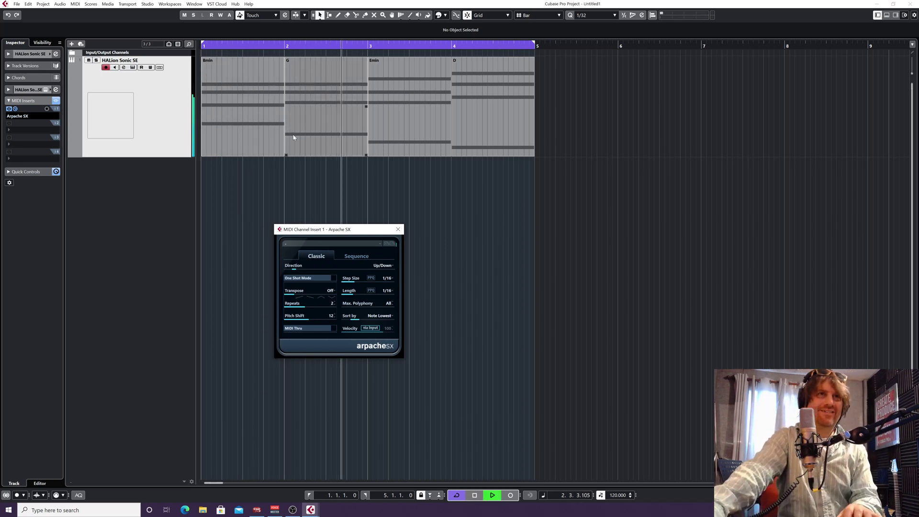
key("space")
left_click_drag(318, 230, 359, 180)
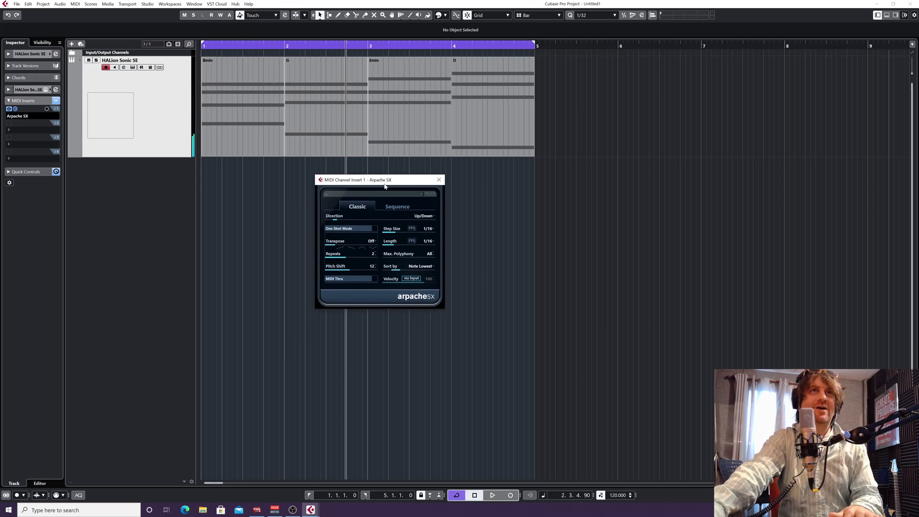
Load the Pop Sequence 2 arpeggiator preset, play it, and return to the Classic settings
left_click(353, 194)
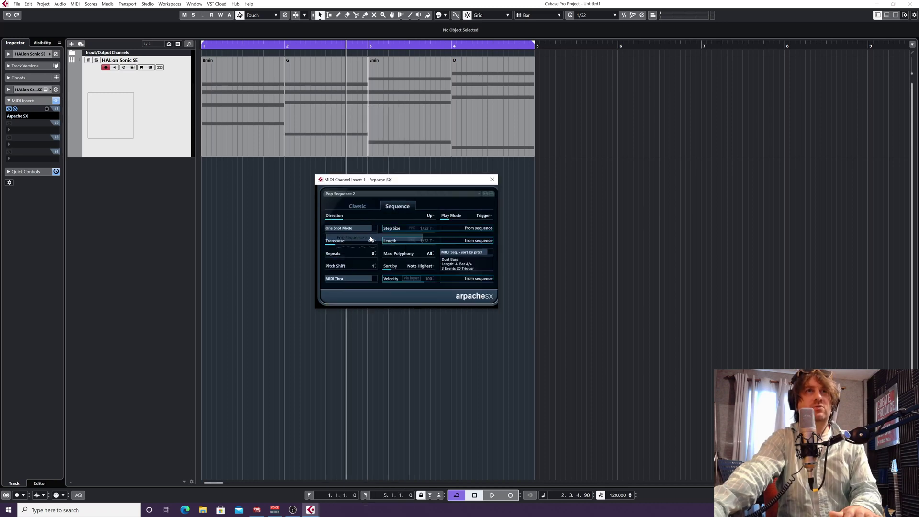
key("space")
left_click(357, 207)
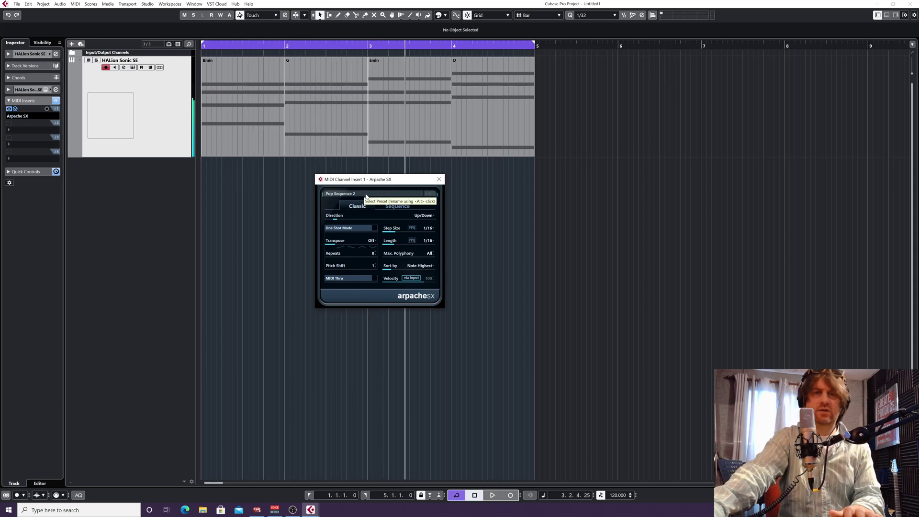
left_click_drag(356, 182, 304, 242)
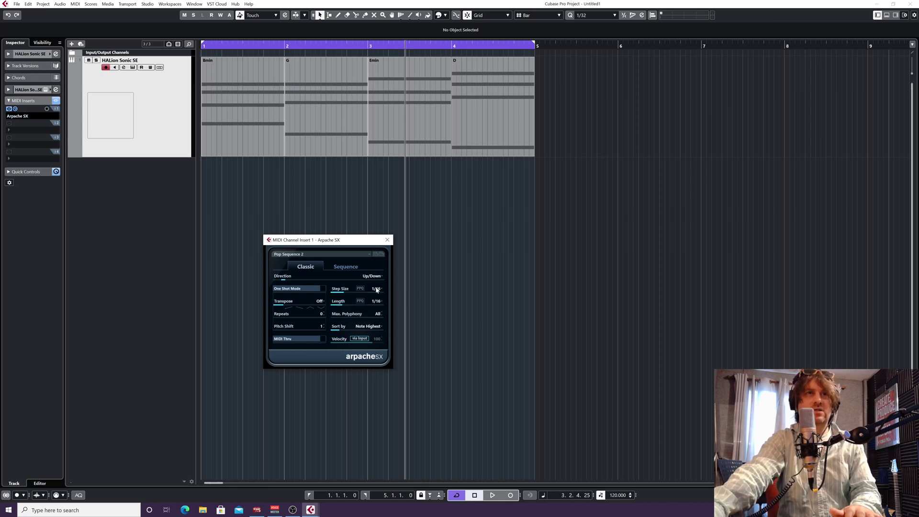
Set Arpache SX Step Size and Length both to 1/8 and play back the slower arpeggio
left_click(376, 290)
left_click(351, 276)
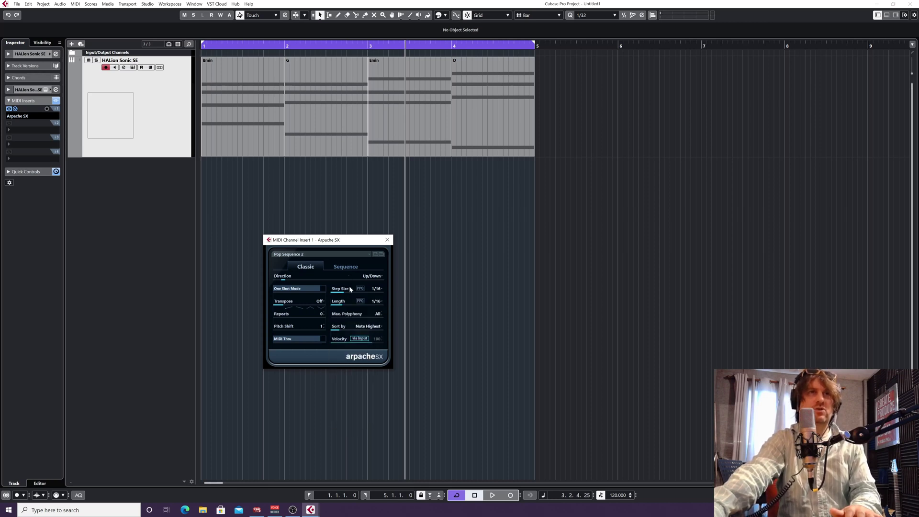
left_click(375, 289)
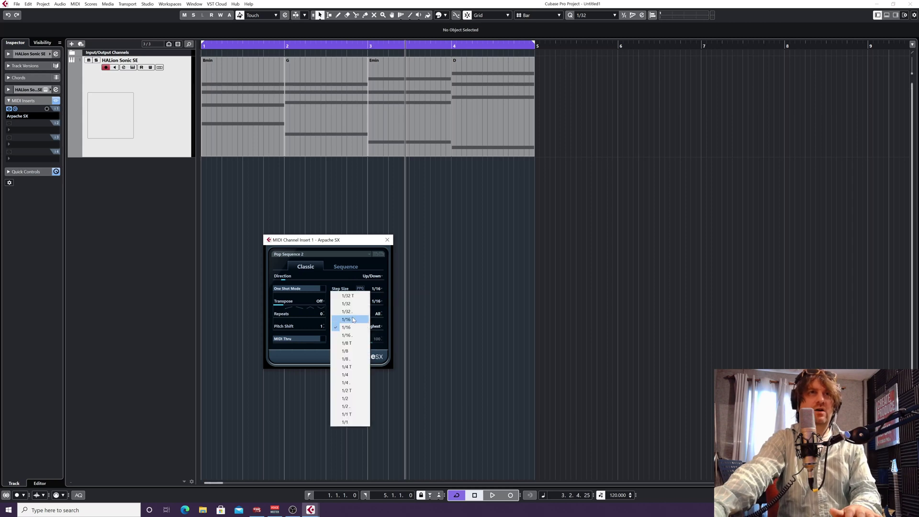
left_click(354, 351)
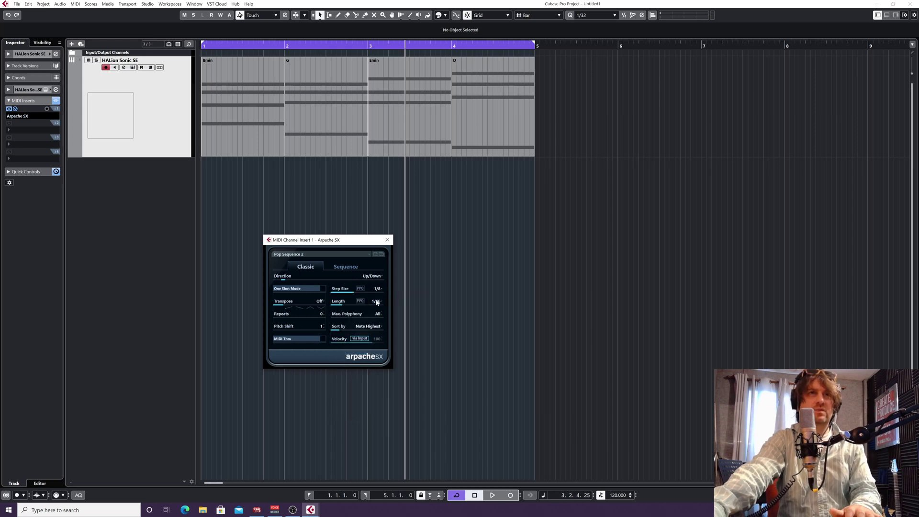
left_click(376, 302)
left_click(350, 364)
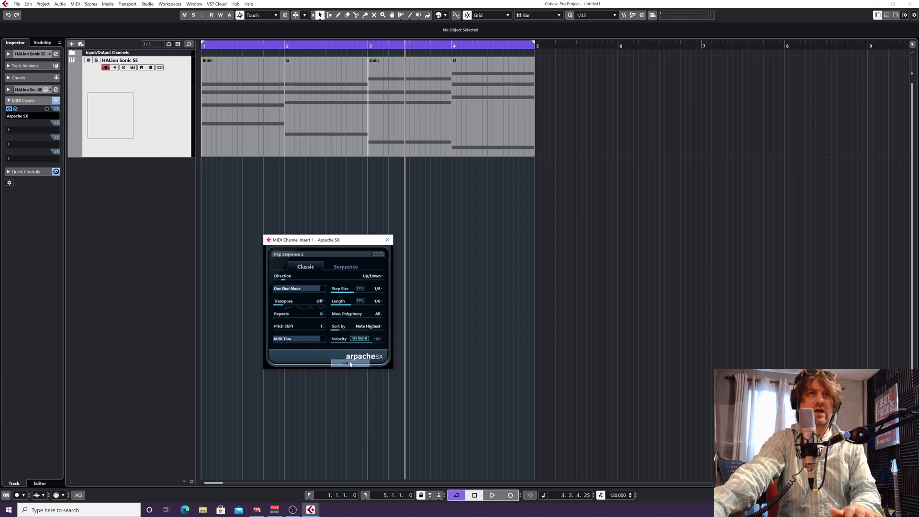
key("space")
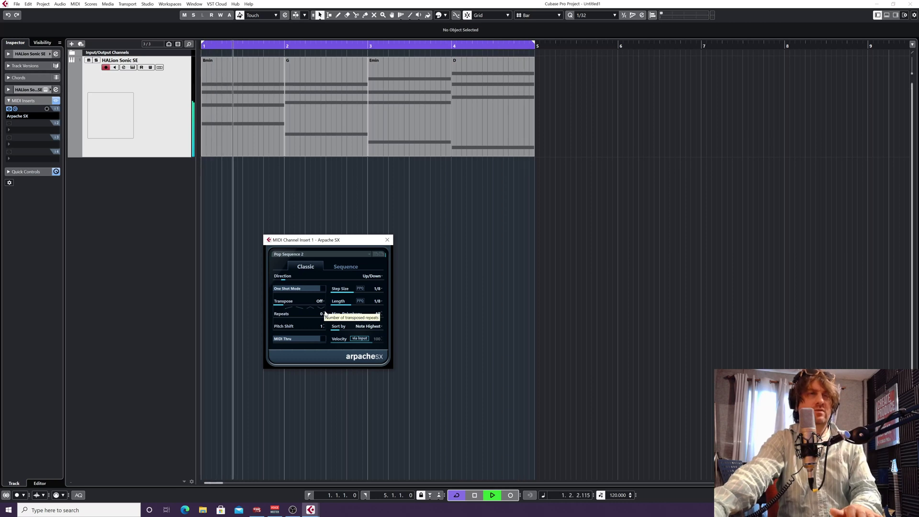
left_click_drag(325, 245, 394, 247)
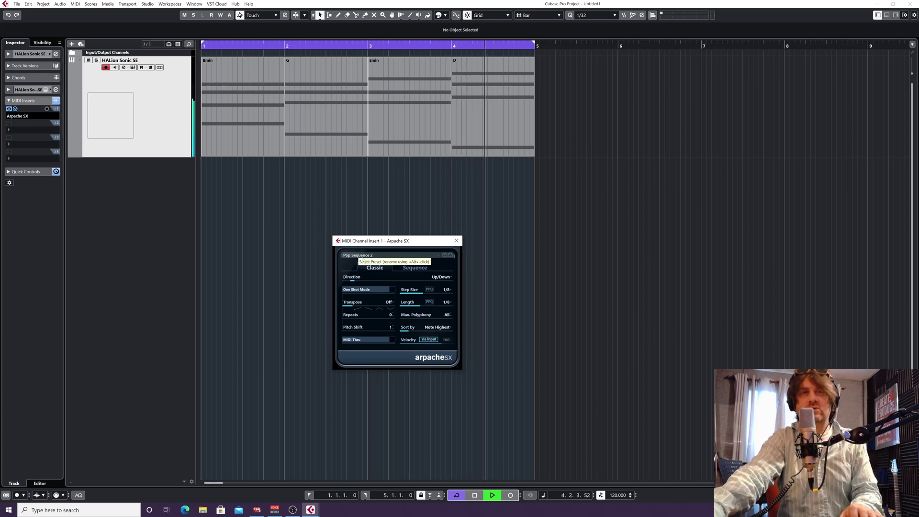
Keep Pop Sequence 2, set the direction to Triple Triller up up, and close the Arpache SX window
left_click(375, 257)
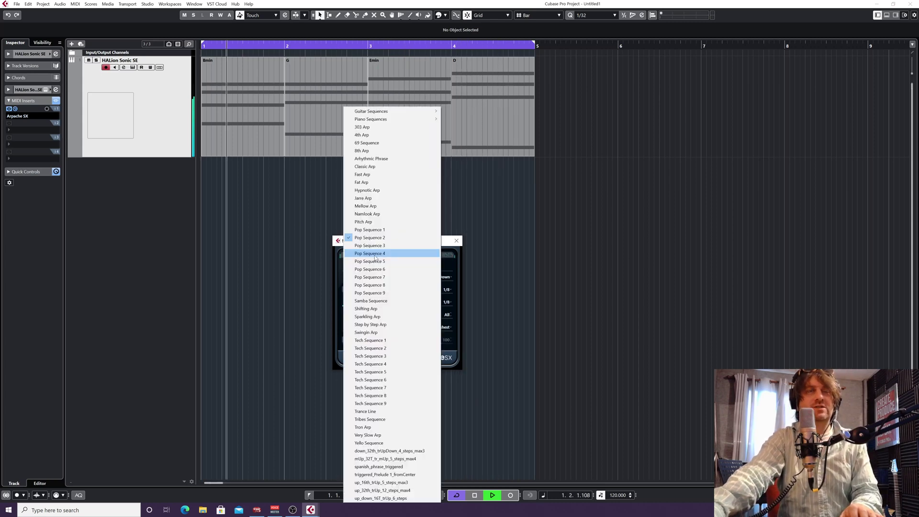
left_click(448, 248)
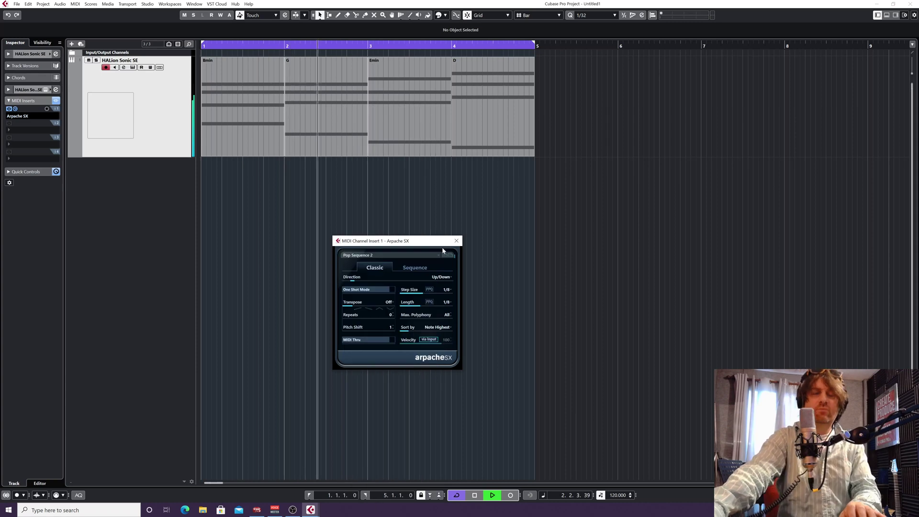
key("space")
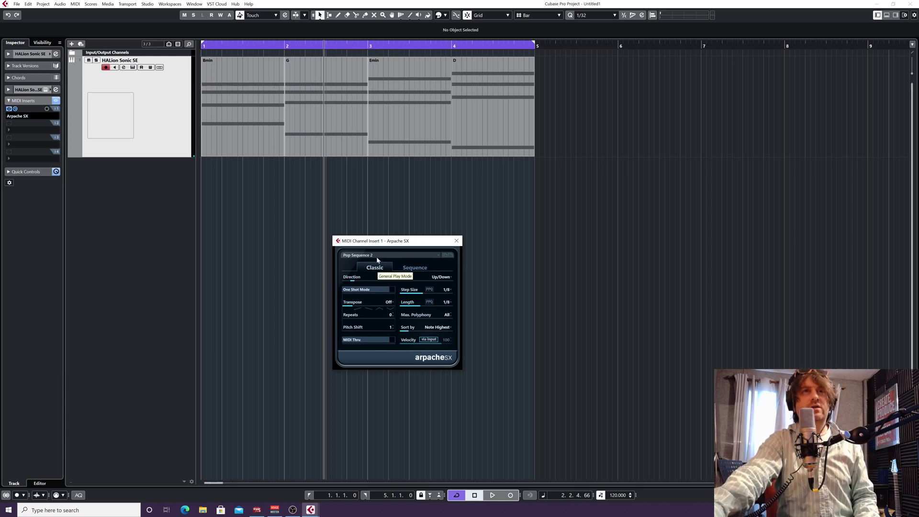
left_click(356, 281)
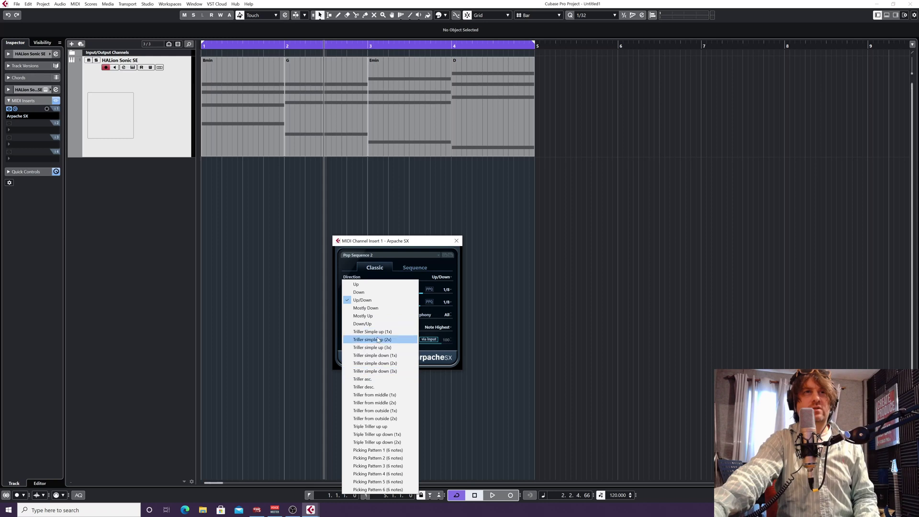
left_click(378, 426)
key("space")
left_click(457, 241)
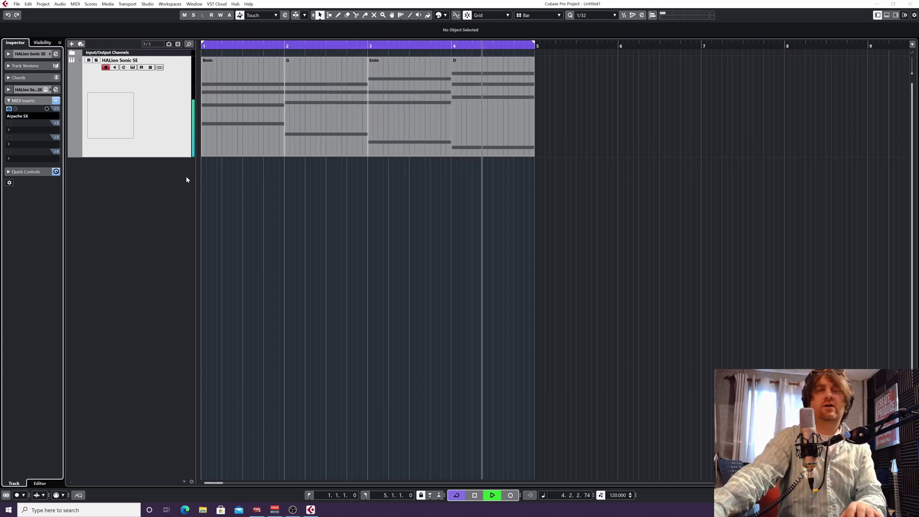
key("space")
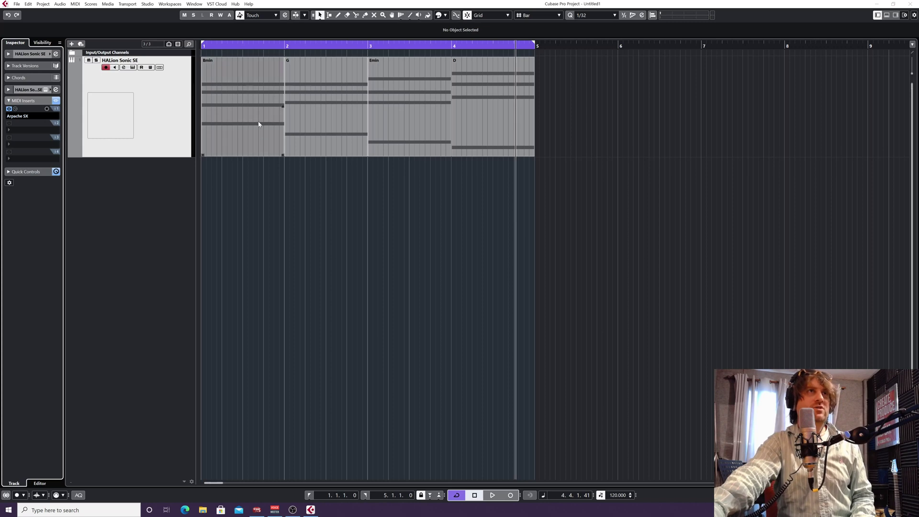
Duplicate the HALion Sonic SE track and delete all copied parts from the duplicate
right_click(155, 119)
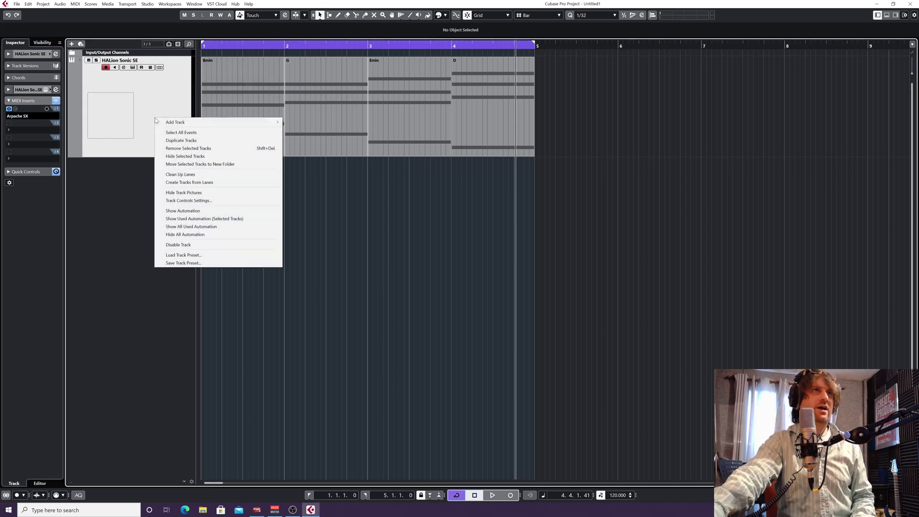
left_click(189, 140)
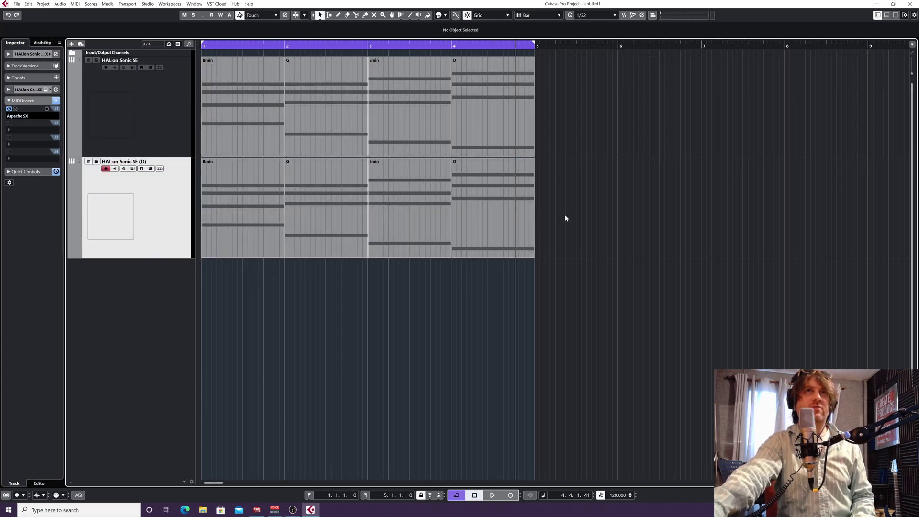
left_click_drag(618, 215, 234, 208)
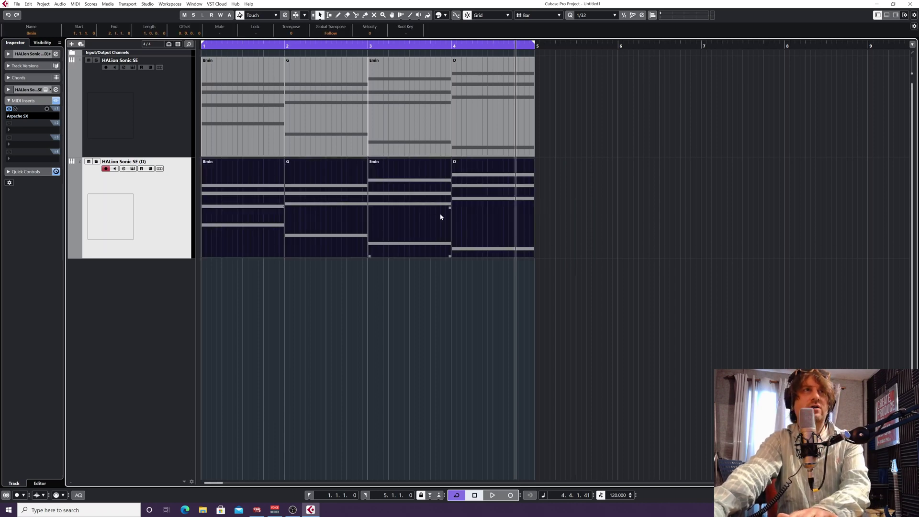
key("Delete")
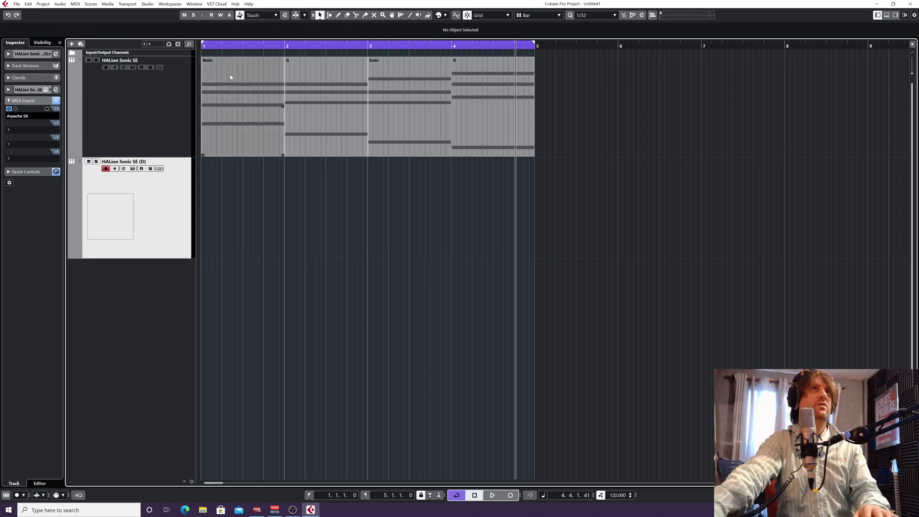
left_click_drag(237, 48, 234, 54)
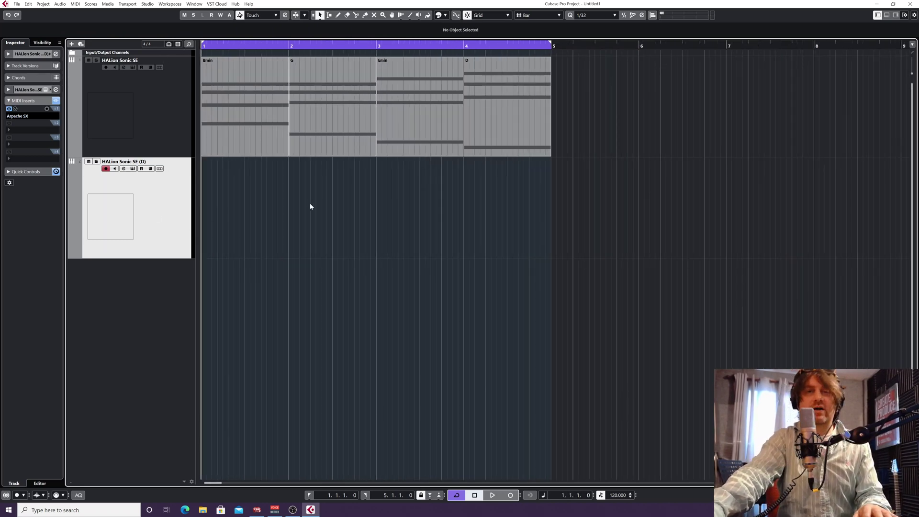
Switch off the Arpache SX insert on the duplicate track
left_click(171, 119)
left_click(161, 212)
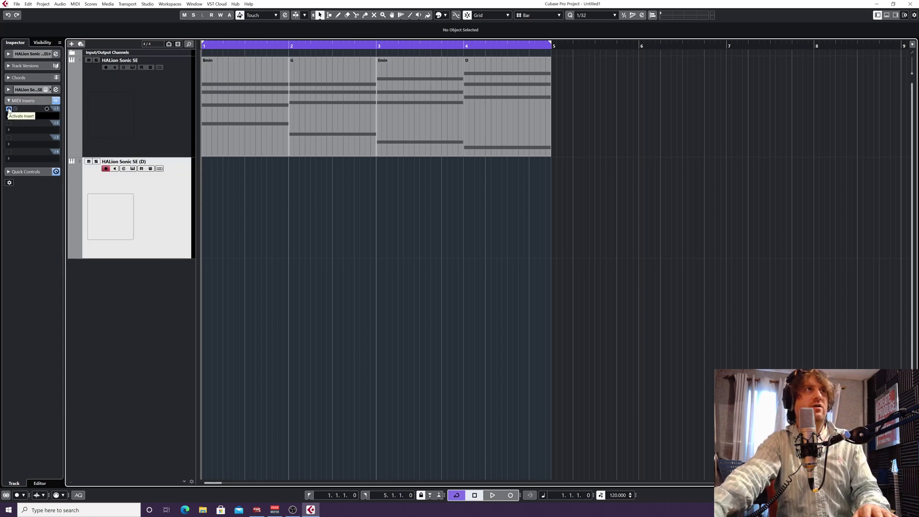
left_click(8, 109)
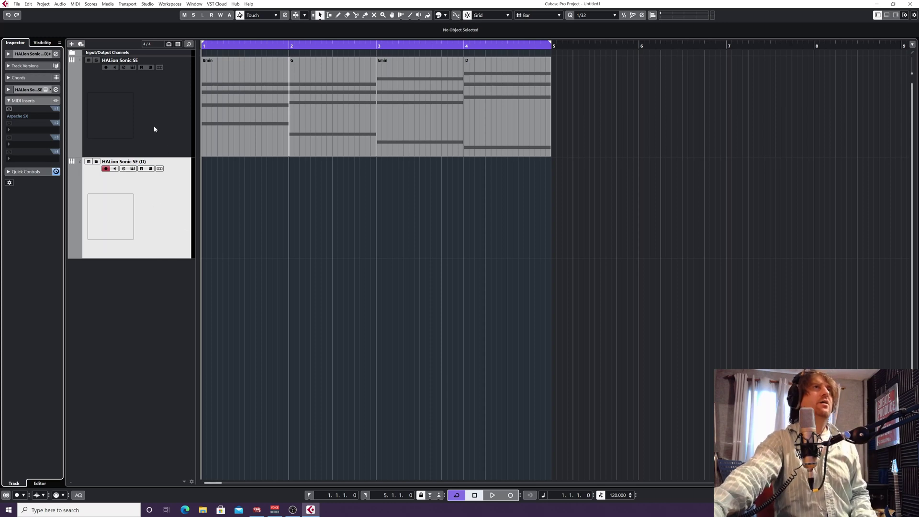
Select the Bmin, G, Emin and D parts on the original track and choose MIDI > Merge MIDI in Loop
left_click(167, 133)
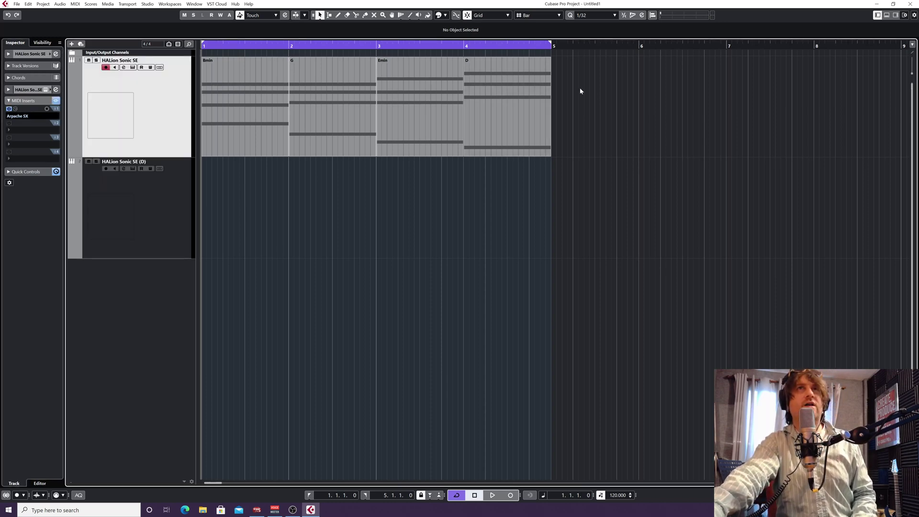
left_click_drag(598, 94, 280, 100)
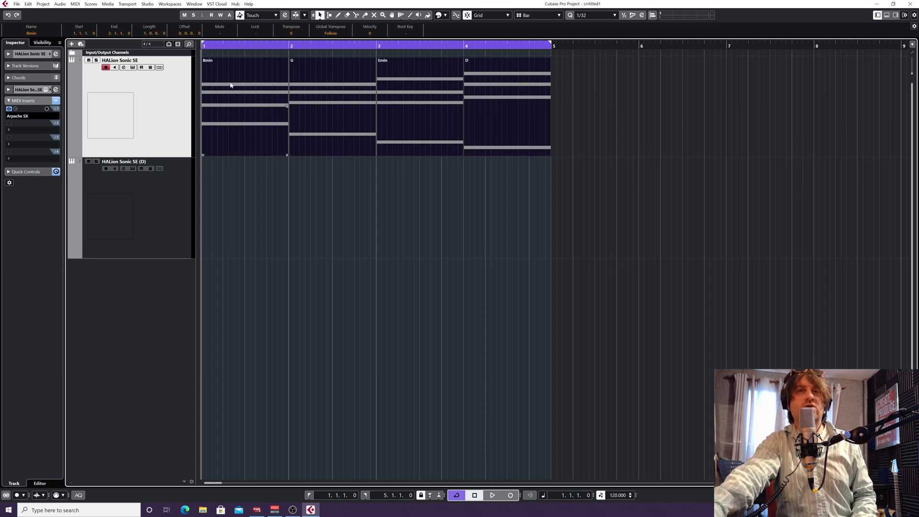
key("space")
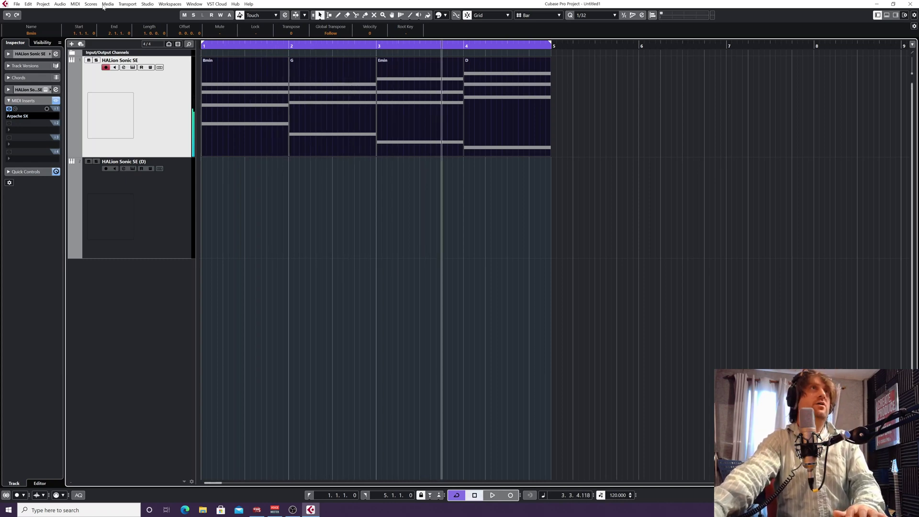
left_click(74, 5)
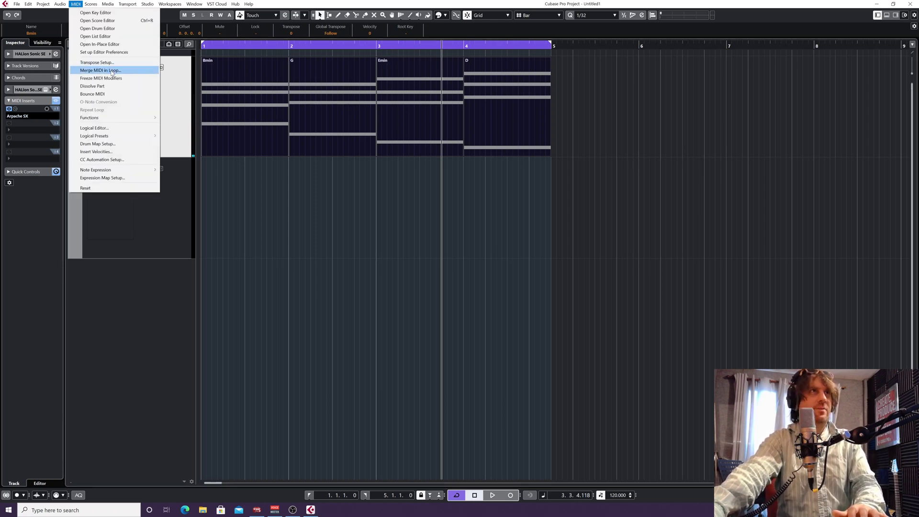
left_click(111, 72)
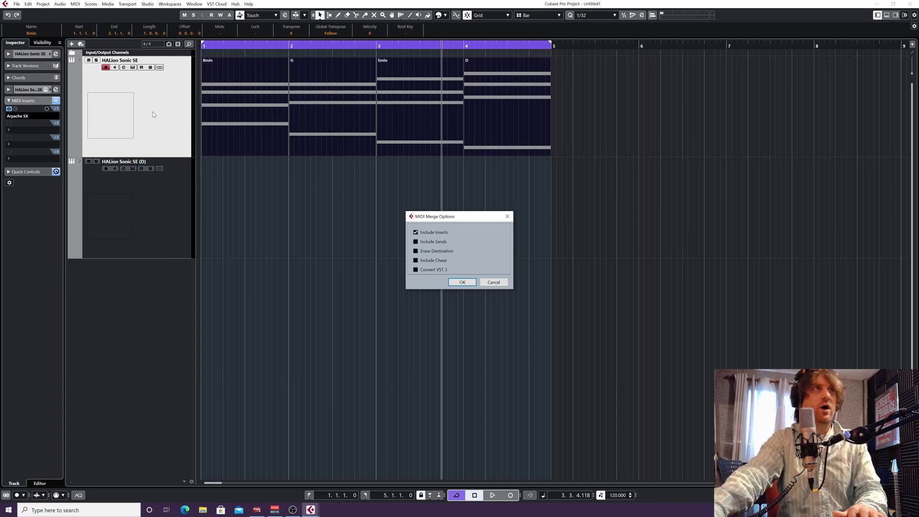
Confirm the merge with the arpeggiator, move the Merged part onto the duplicate track, and colour it yellow
left_click(462, 282)
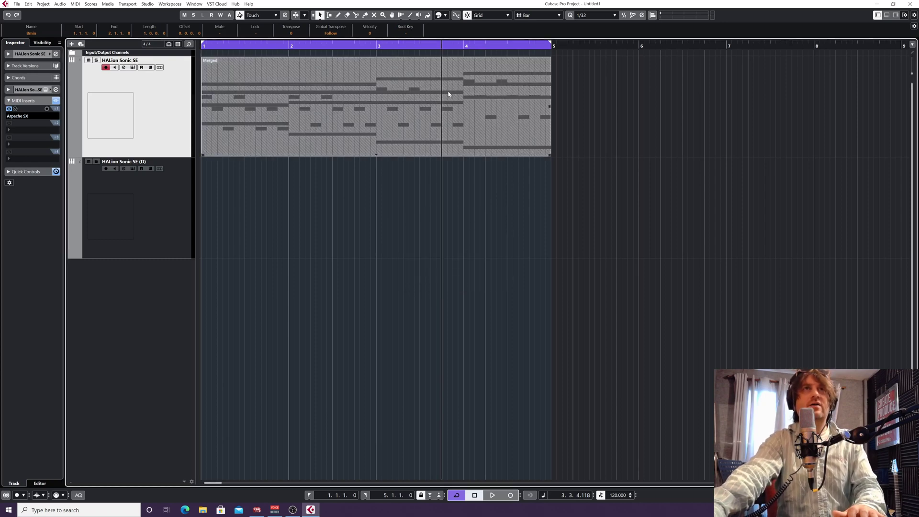
left_click_drag(369, 109, 368, 164)
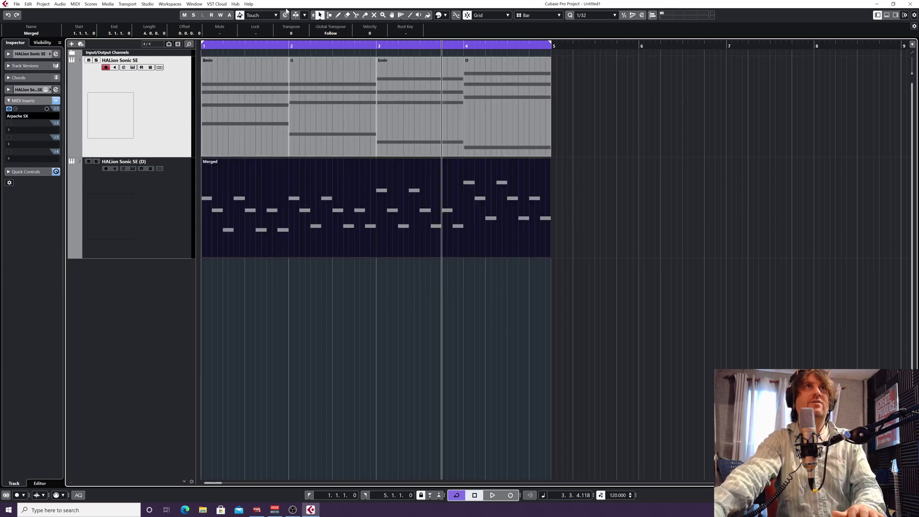
left_click(445, 16)
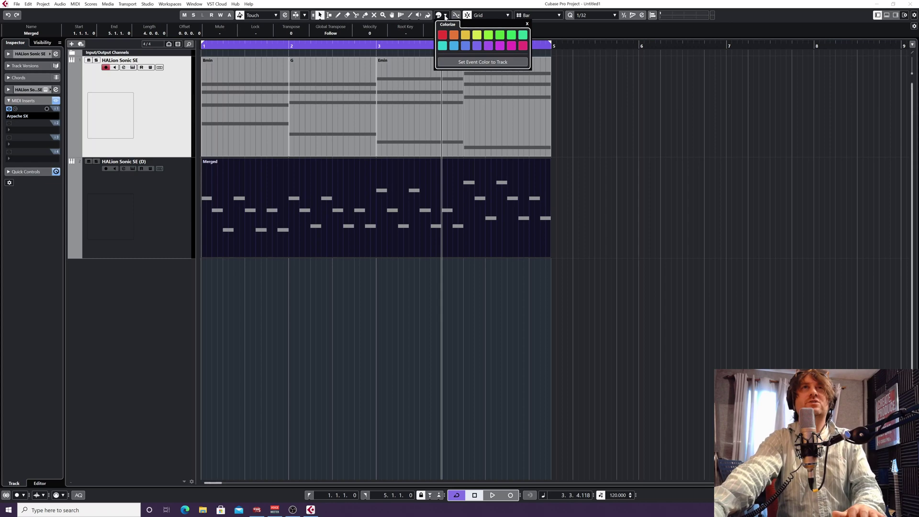
left_click(464, 34)
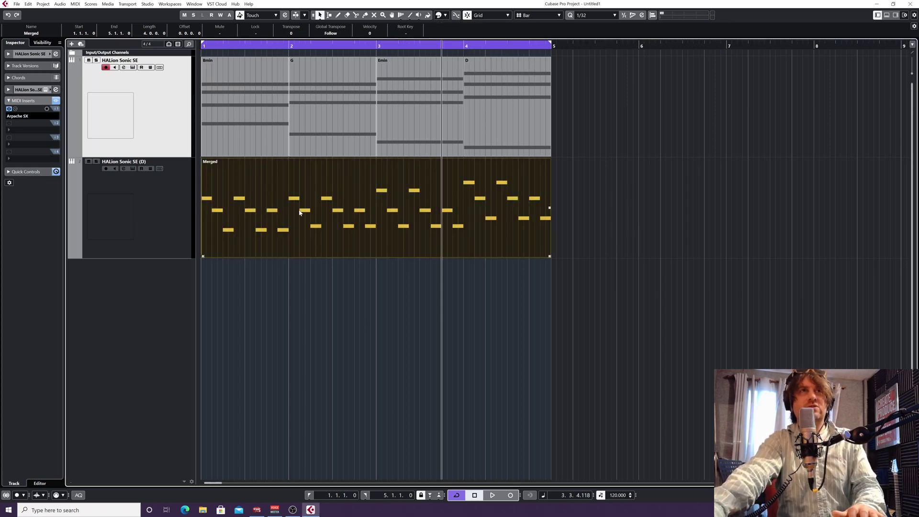
Play the project from bar 1 to check the yellow Merged arpeggio part, then stop
left_click(228, 48)
key("space")
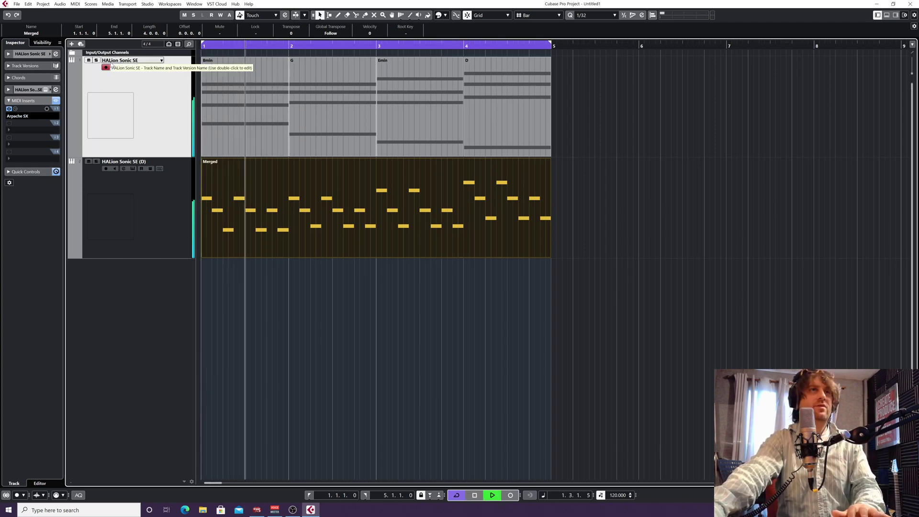
key("space")
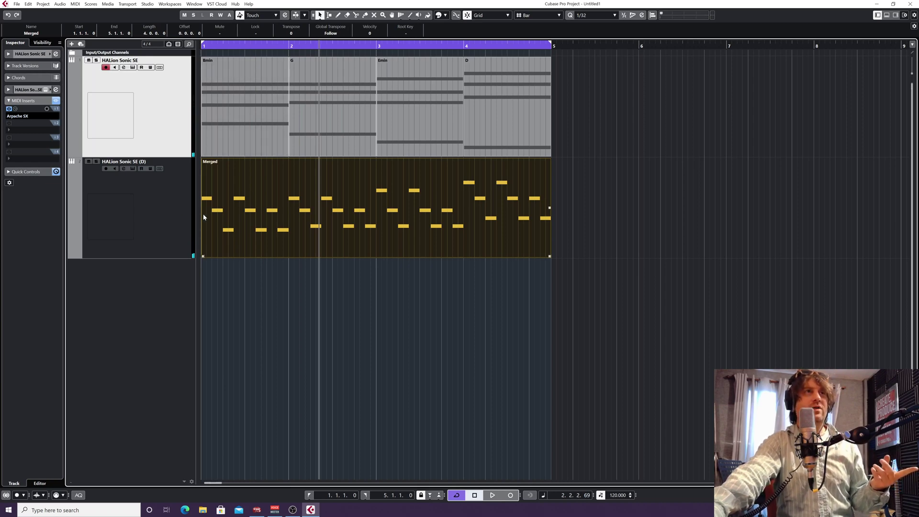
Switch off the Arpache SX arpeggiator on the original track and start playback
left_click(170, 219)
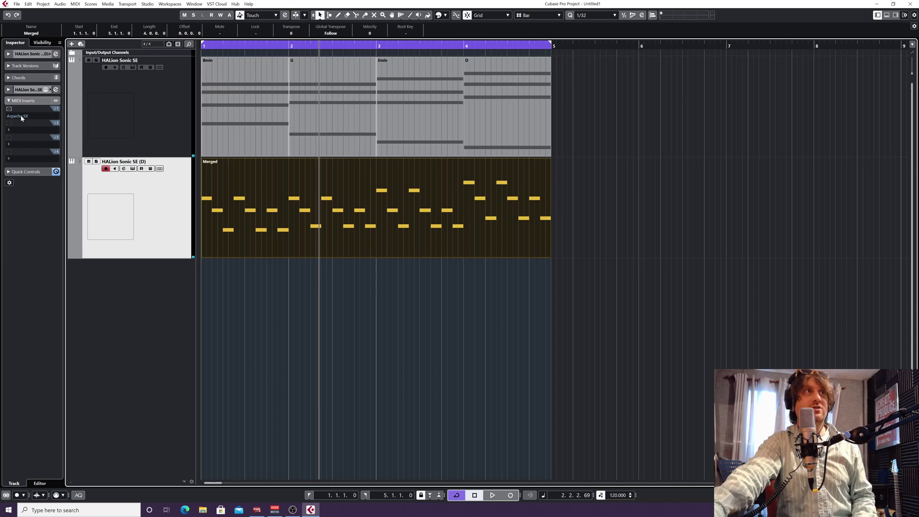
left_click(169, 131)
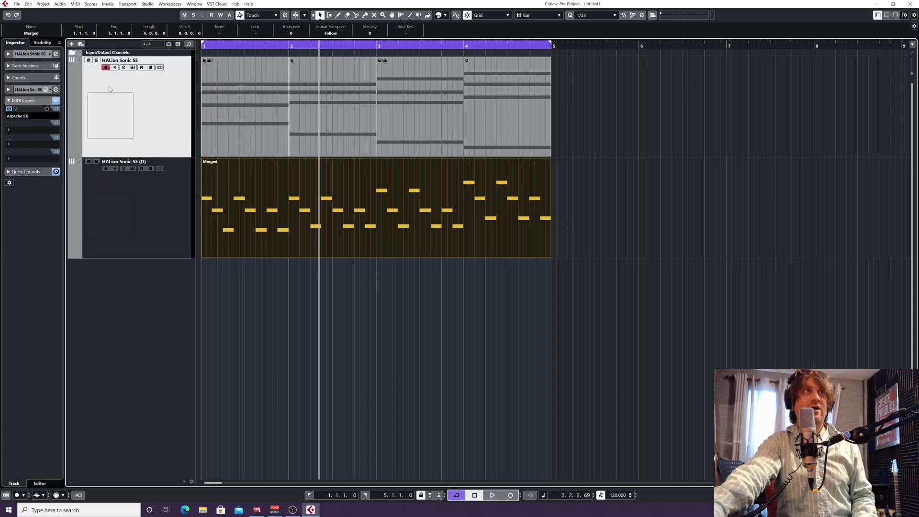
left_click(8, 109)
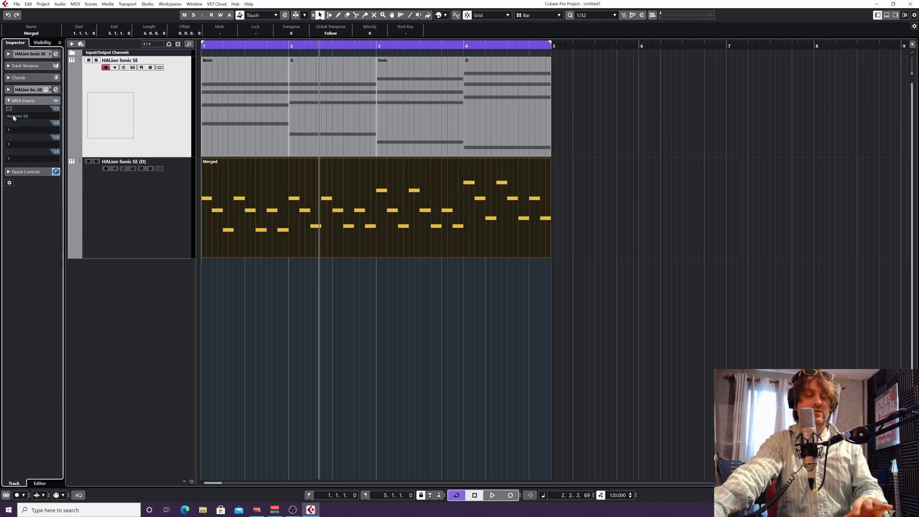
key("space")
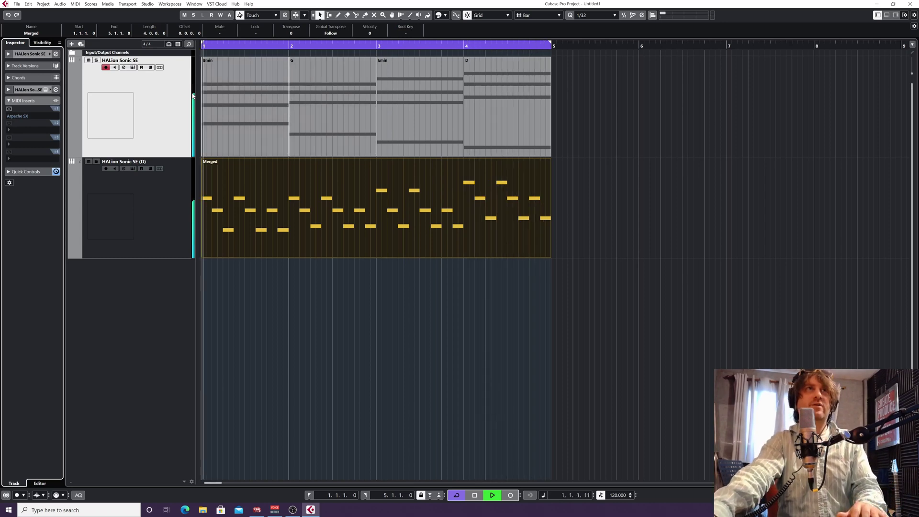
Lower the duplicate HALion Sonic SE track's Inspector volume to -4.34 dB
left_click(175, 216)
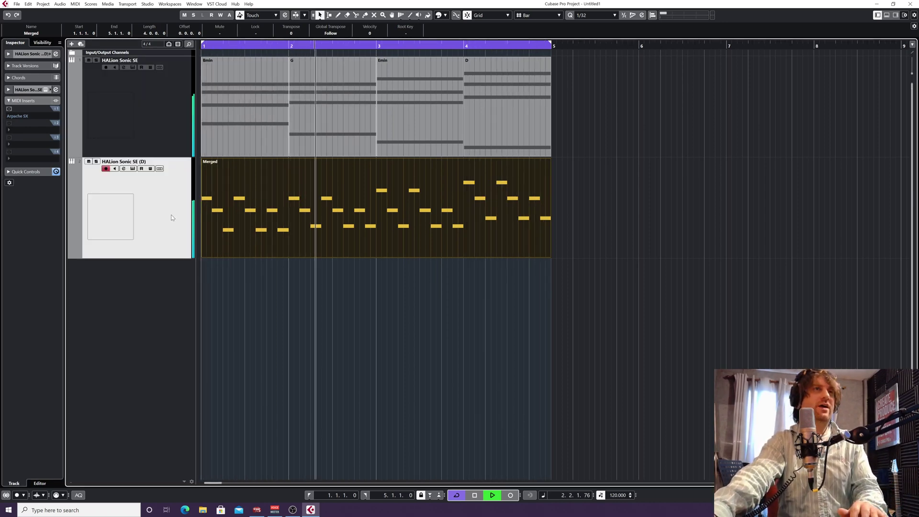
left_click(45, 54)
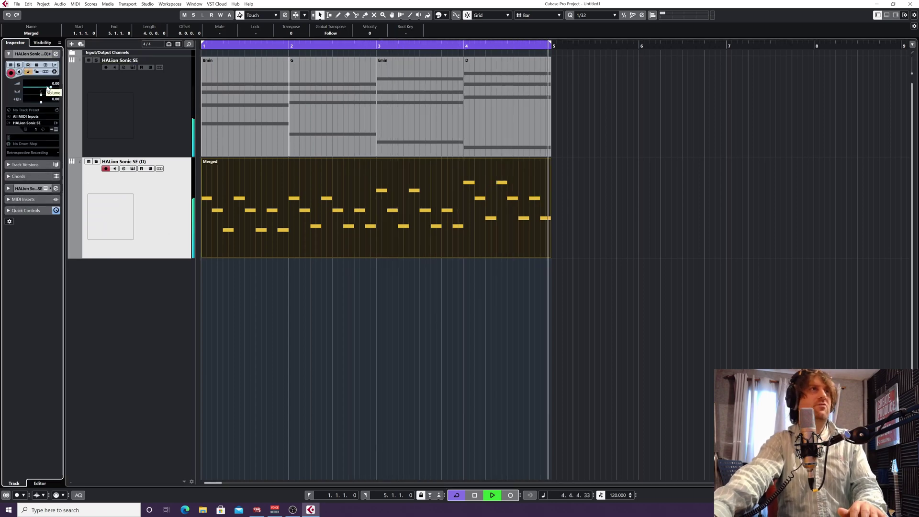
left_click_drag(48, 88, 51, 110)
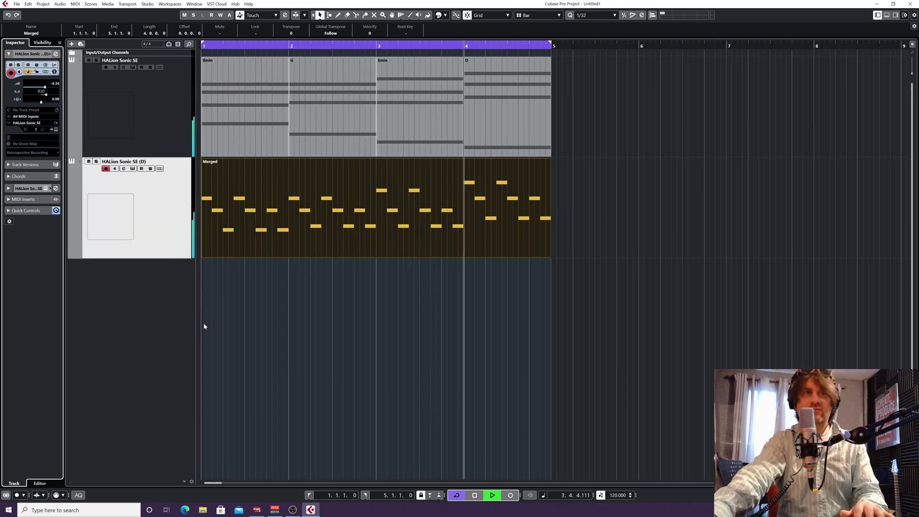
Open the Merged part in the Key Editor and lower the velocities of several notes
double_click(333, 223)
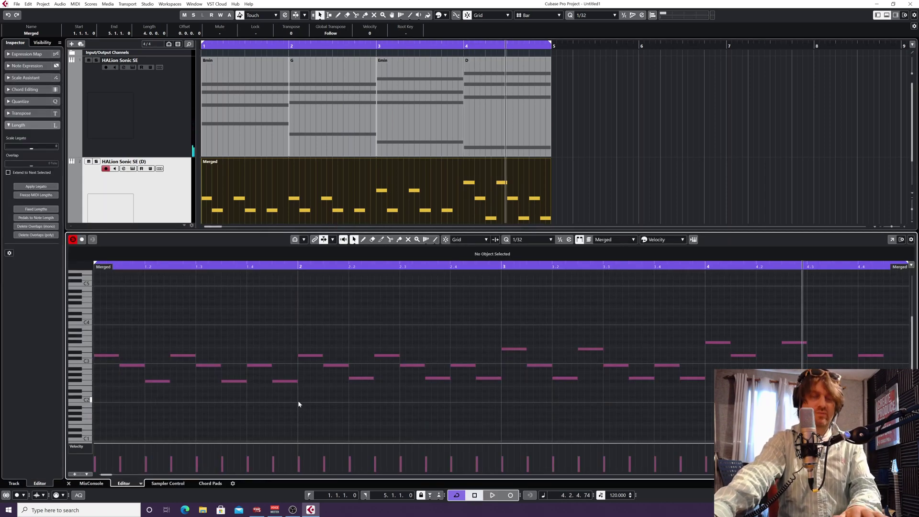
scroll(434, 378, "right", 5)
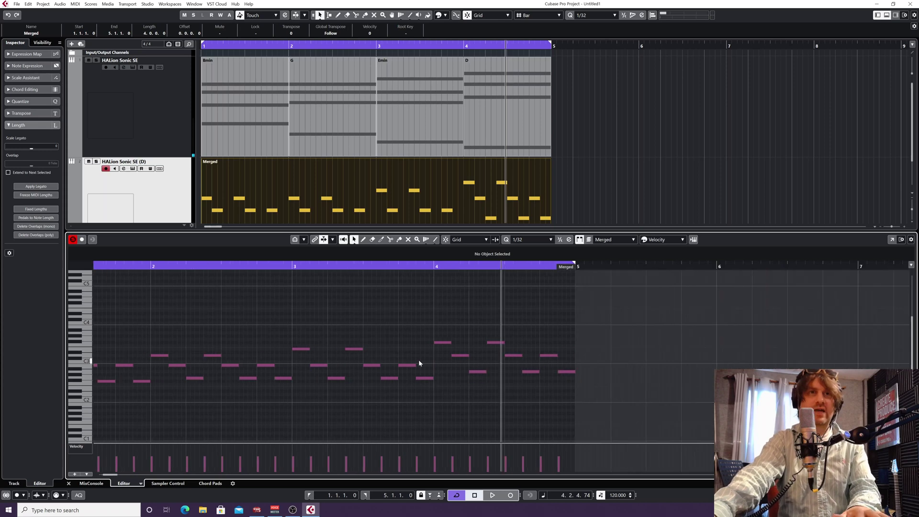
left_click_drag(134, 453, 585, 459)
With the Draw tool, lower the velocities of the first note and the note near 2.2.3
right_click(453, 312)
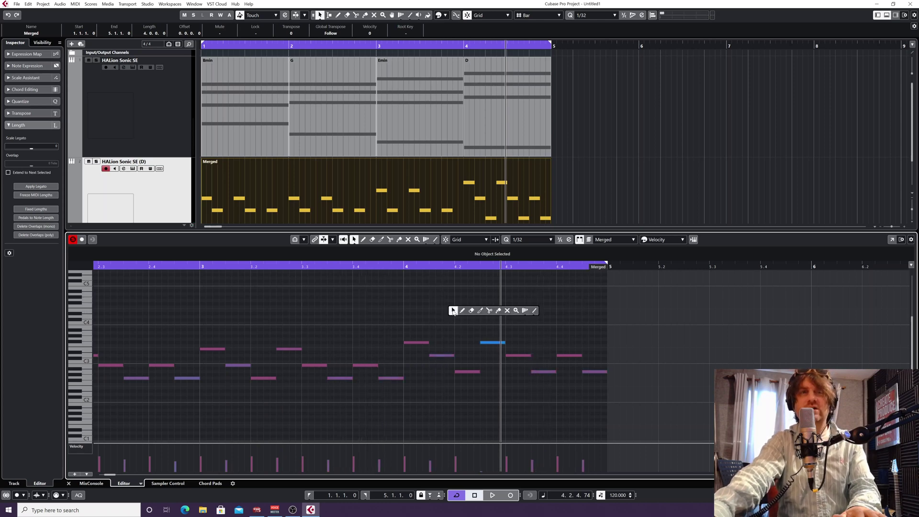
left_click(463, 311)
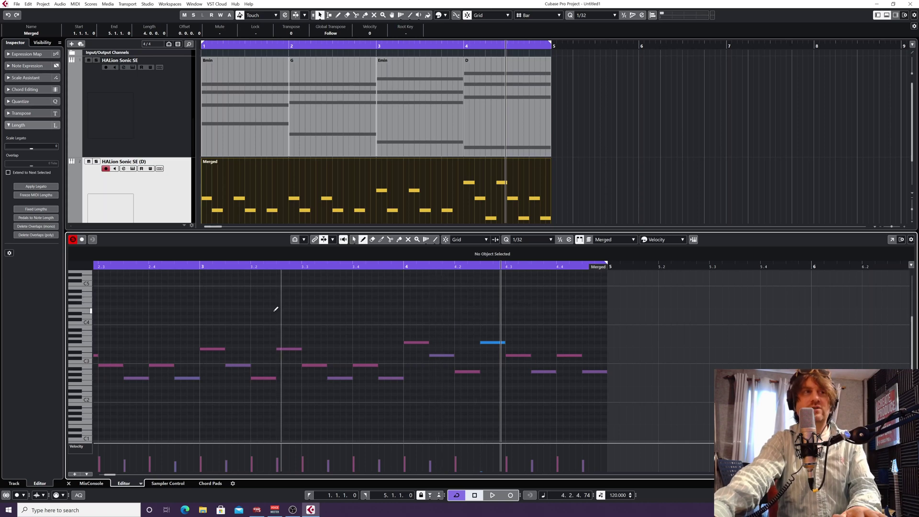
left_click(80, 449)
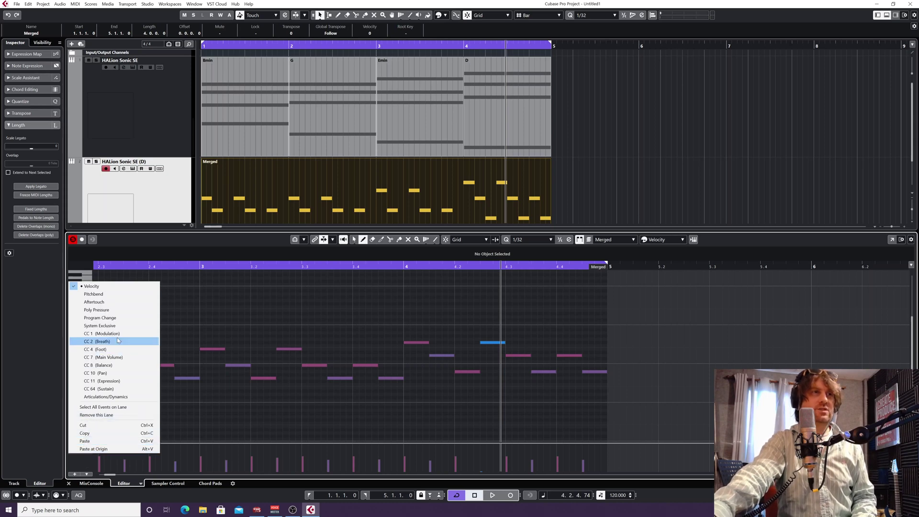
left_click(85, 460)
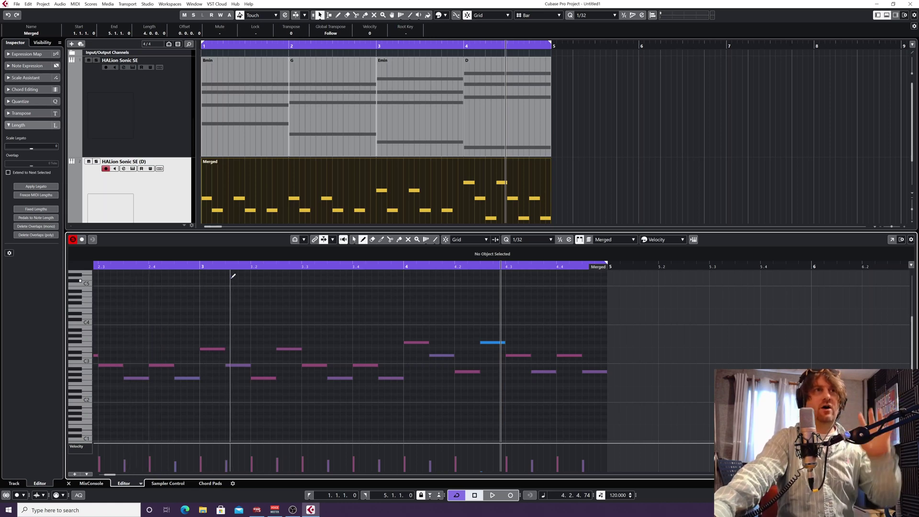
left_click_drag(100, 266, 81, 262)
left_click(108, 463)
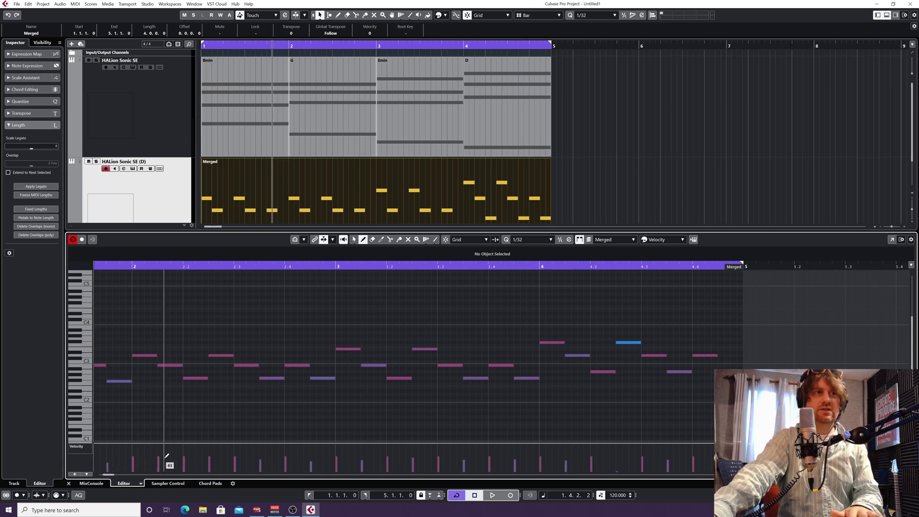
left_click(210, 462)
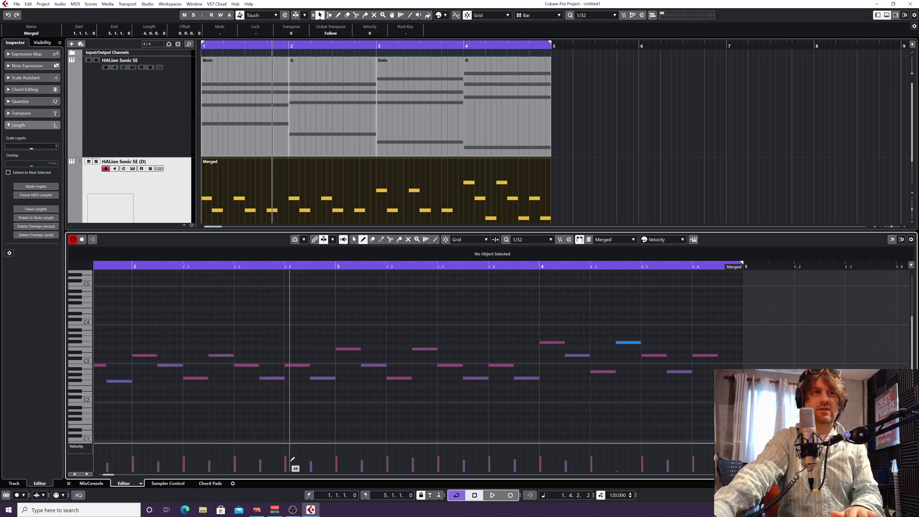
Play back the velocity changes, then raise one note's velocity back up
key("space")
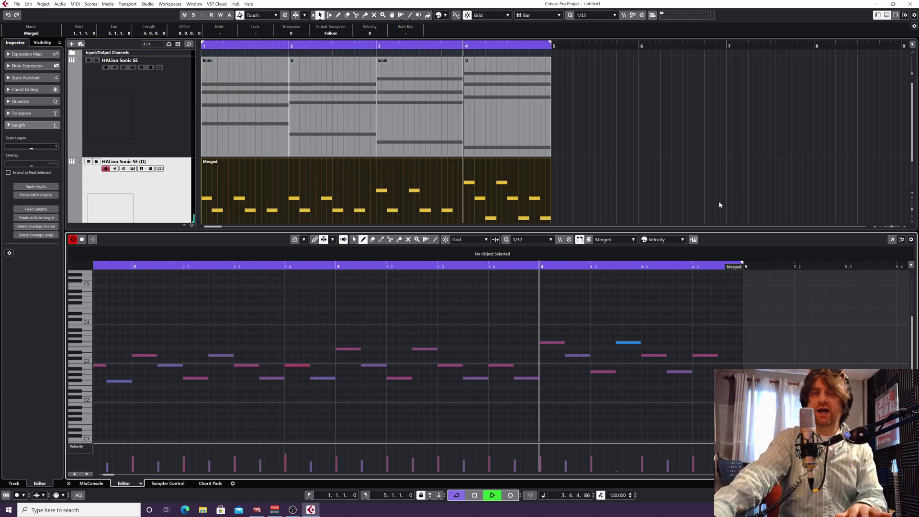
key("space")
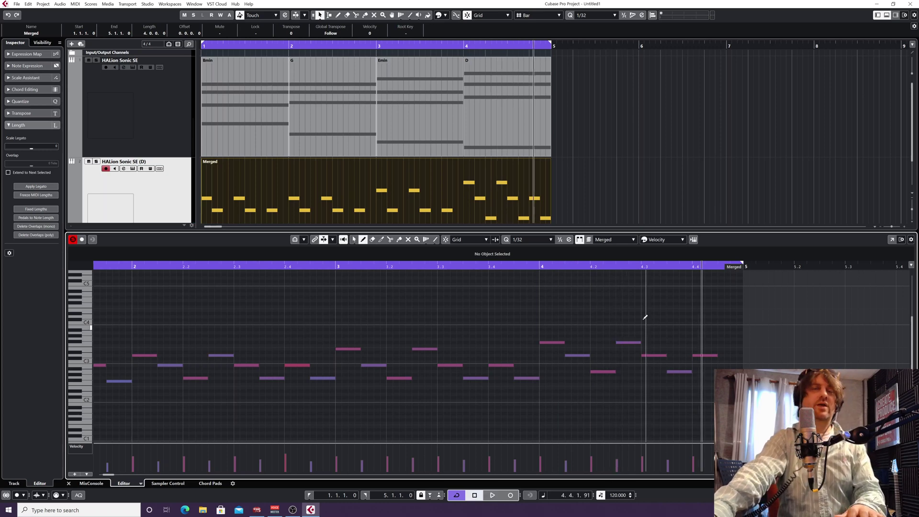
left_click(622, 457)
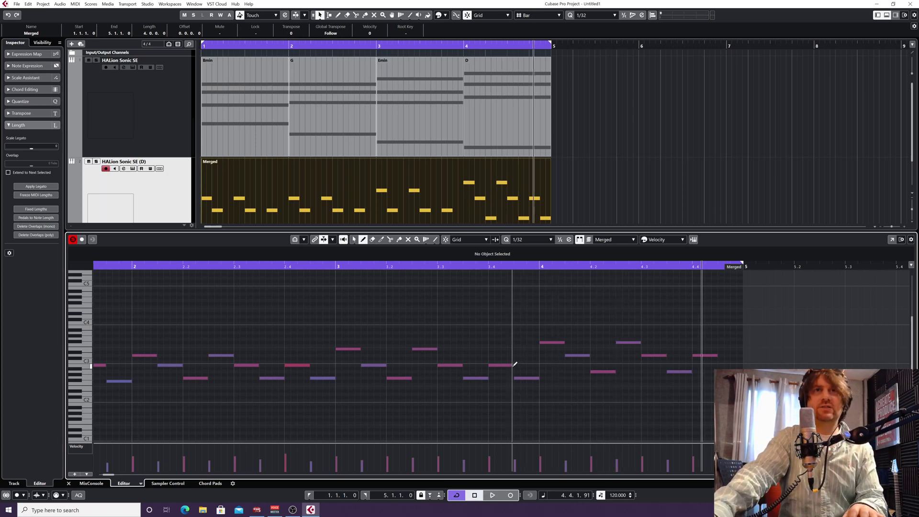
With Object Selection, drop the B2 note at 3.4 a semitone to A#2
left_click(464, 19)
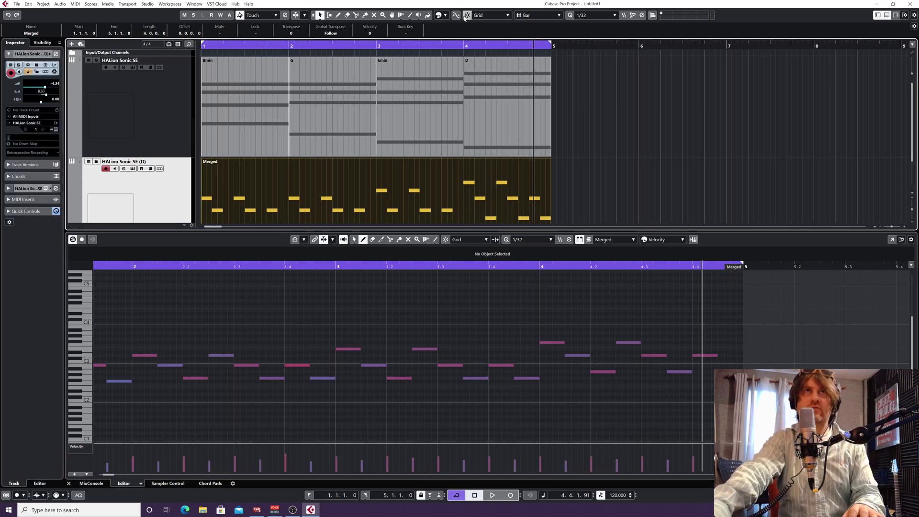
right_click(494, 372)
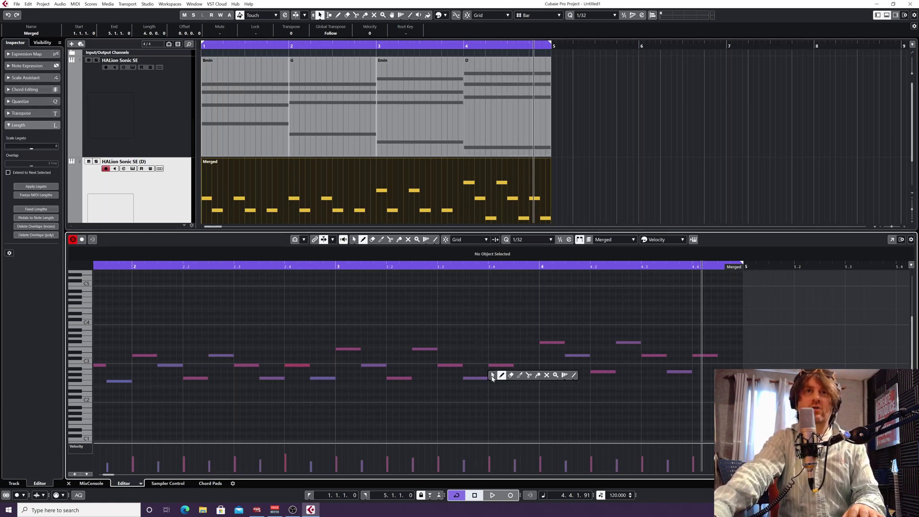
left_click(497, 374)
left_click(499, 366)
left_click_drag(498, 366, 496, 369)
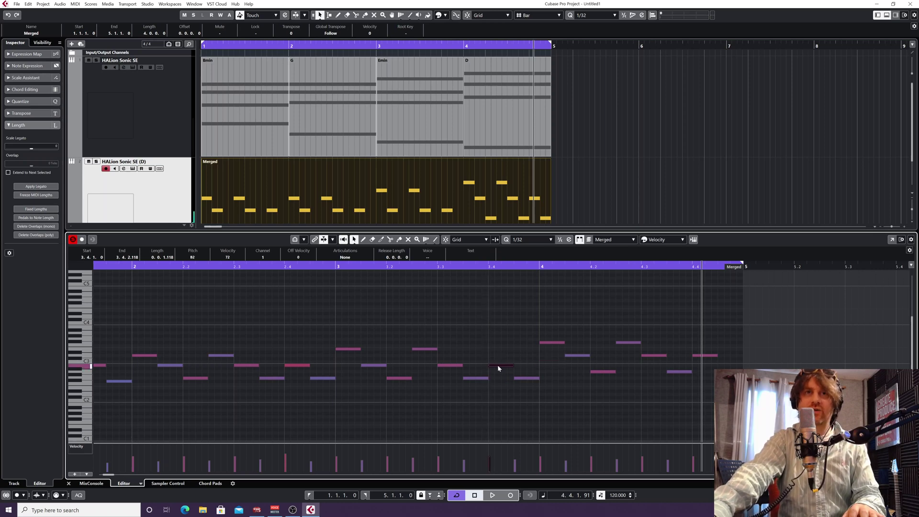
Nudge the notes at 3.4, bar 4 and the F#3 near 4.2.3 slightly late, then close the Key Editor
left_click_drag(497, 366, 499, 366)
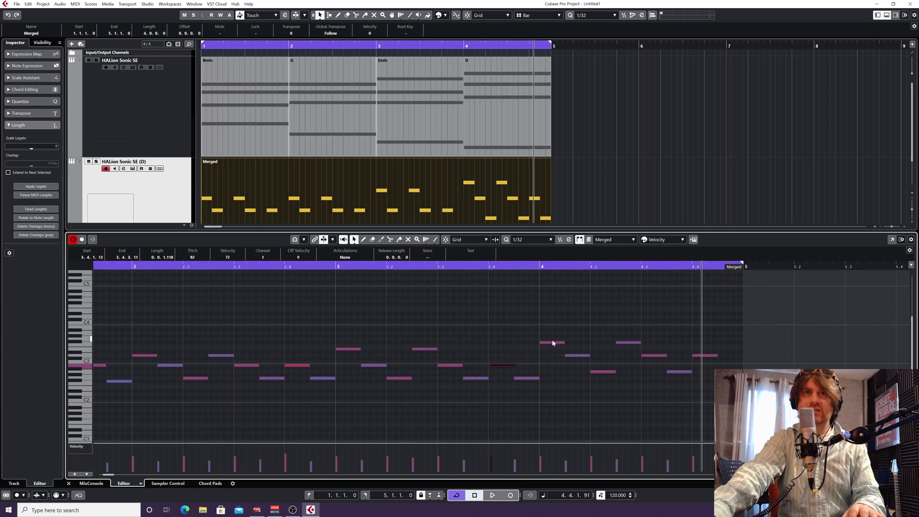
left_click_drag(553, 342, 566, 356)
left_click_drag(618, 343, 641, 356)
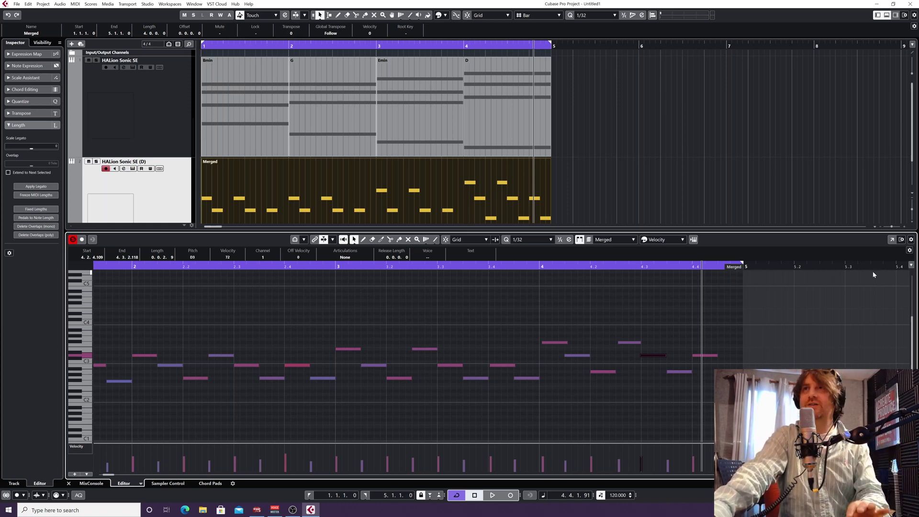
left_click(886, 16)
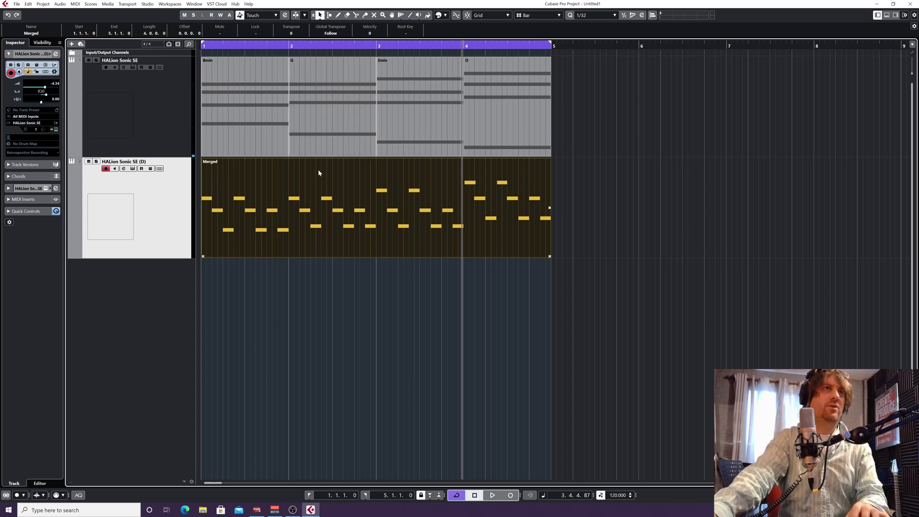
Replace Mellow Grand Piano with the Strings Pizzicato preset in HALion Sonic SE and play the arpeggio
left_click(133, 168)
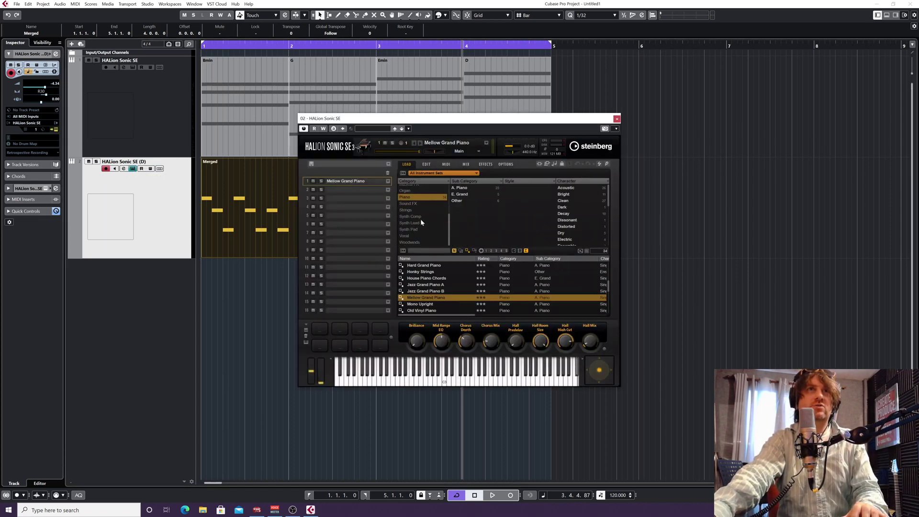
scroll(420, 222, "up", 4)
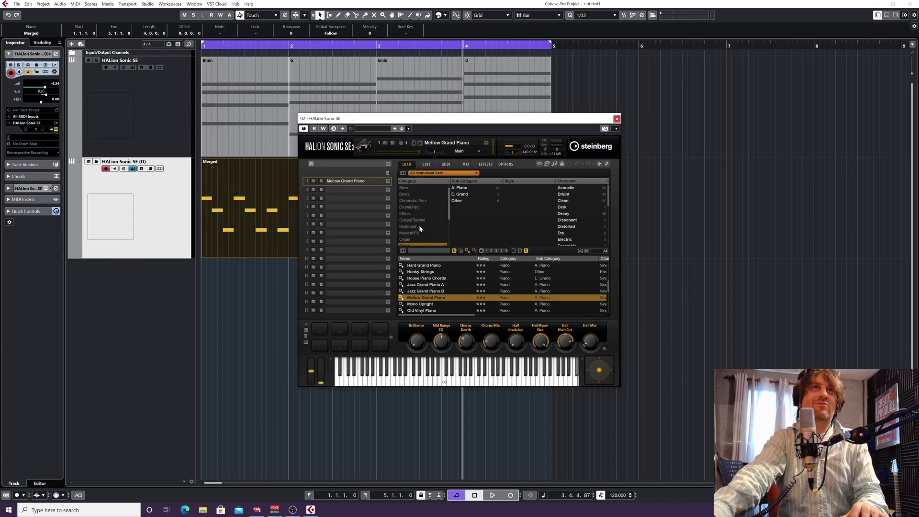
scroll(420, 228, "down", 2)
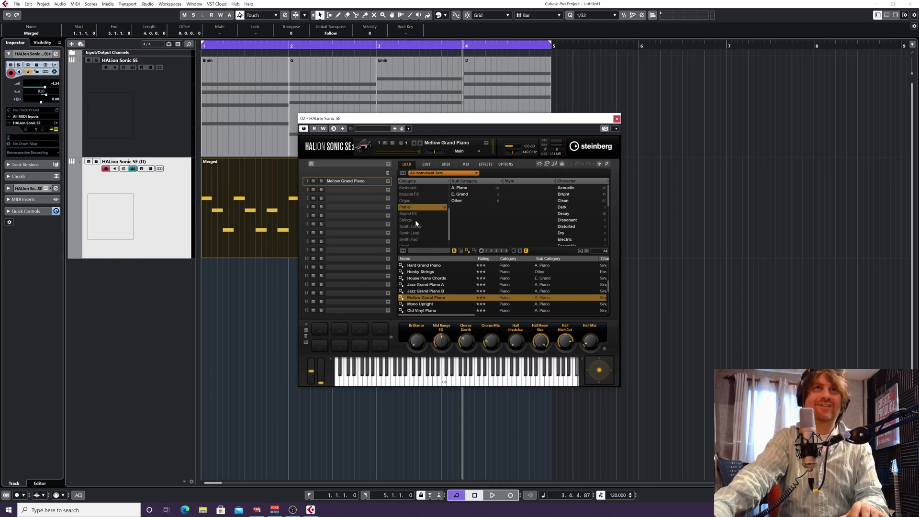
left_click(415, 220)
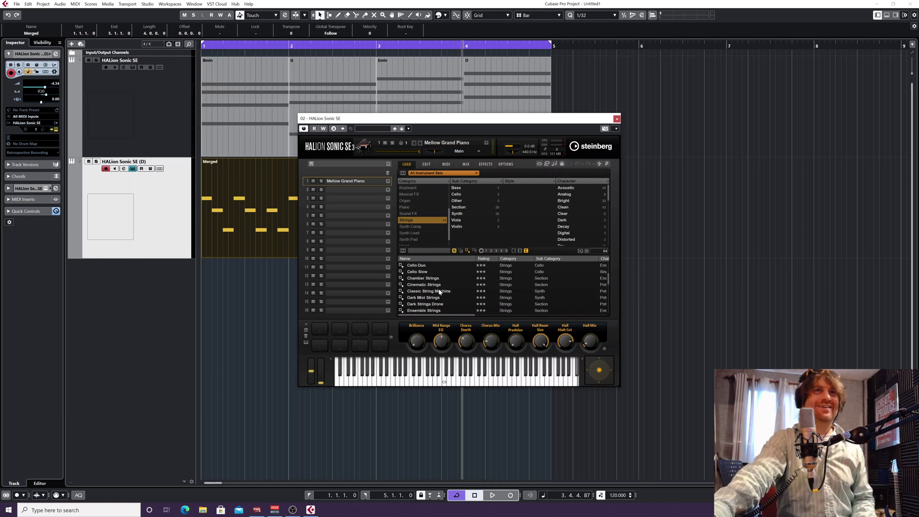
scroll(440, 292, "down", 8)
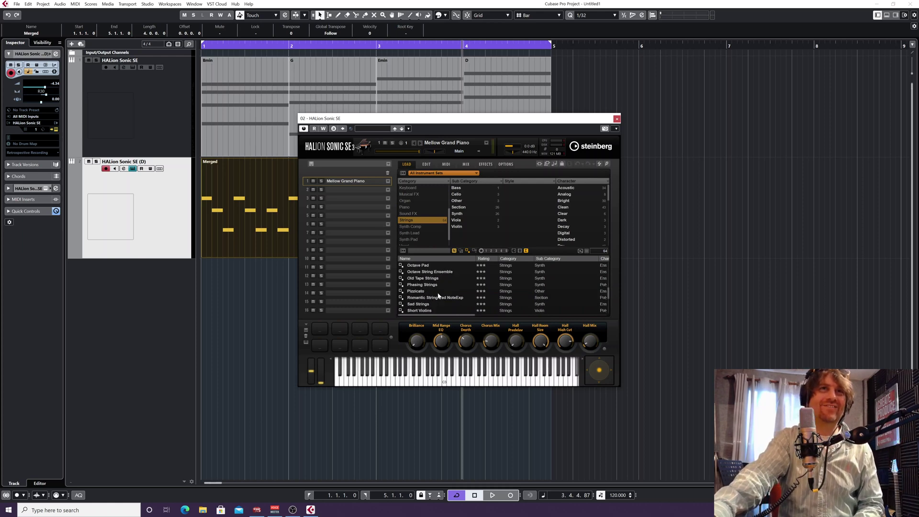
left_click(419, 291)
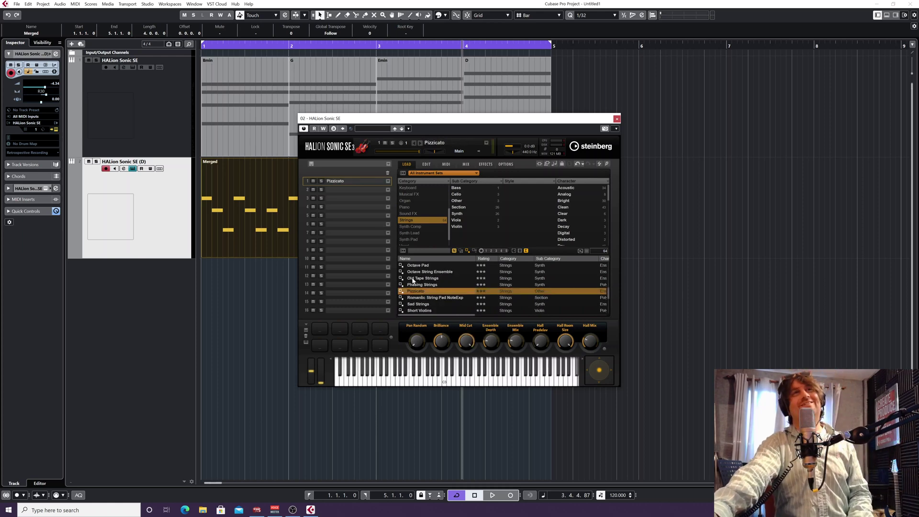
left_click(617, 119)
key("space")
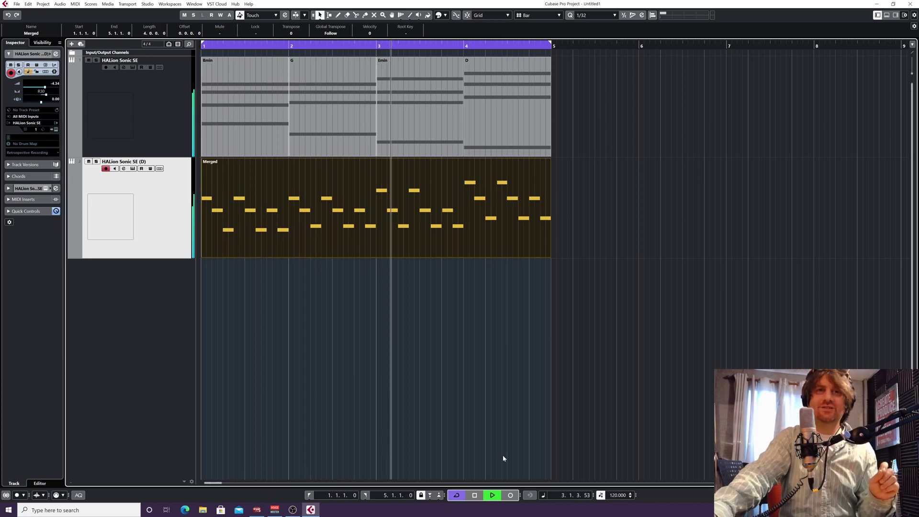
left_click(476, 498)
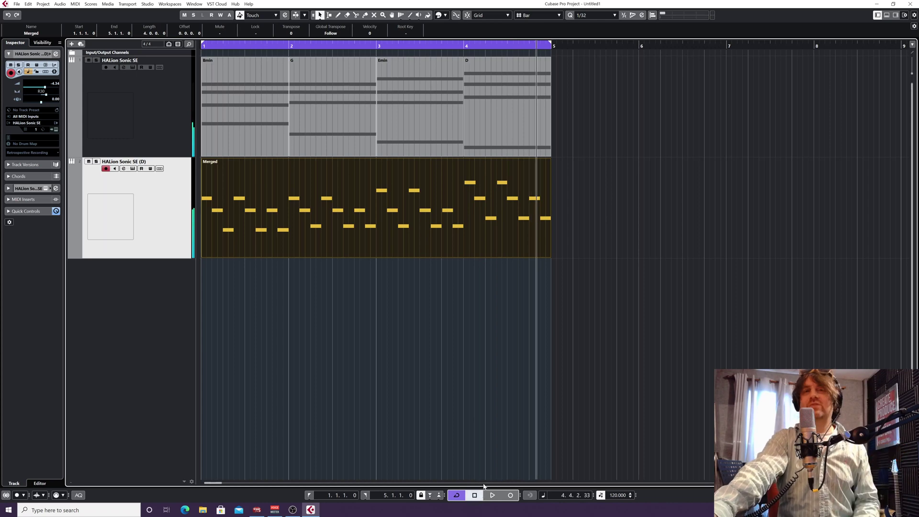